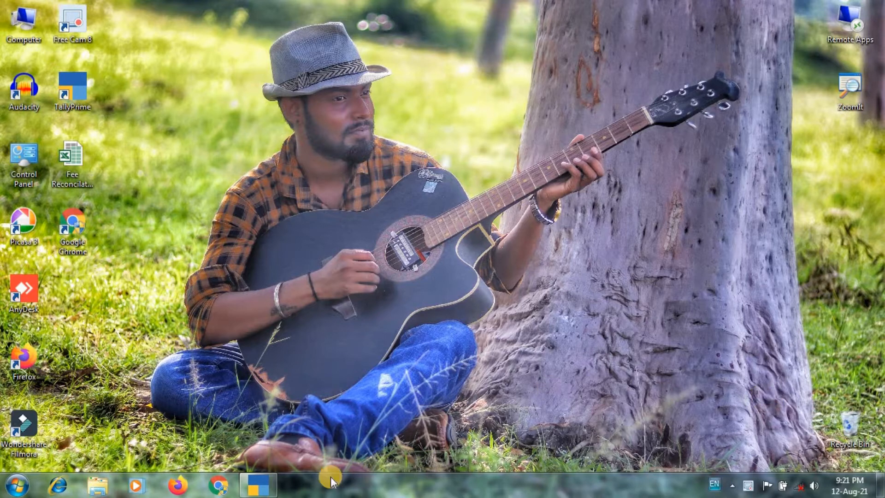
- Switch to TallyPrime and start creating a new master from the Gateway of Tally
left_click(268, 483)
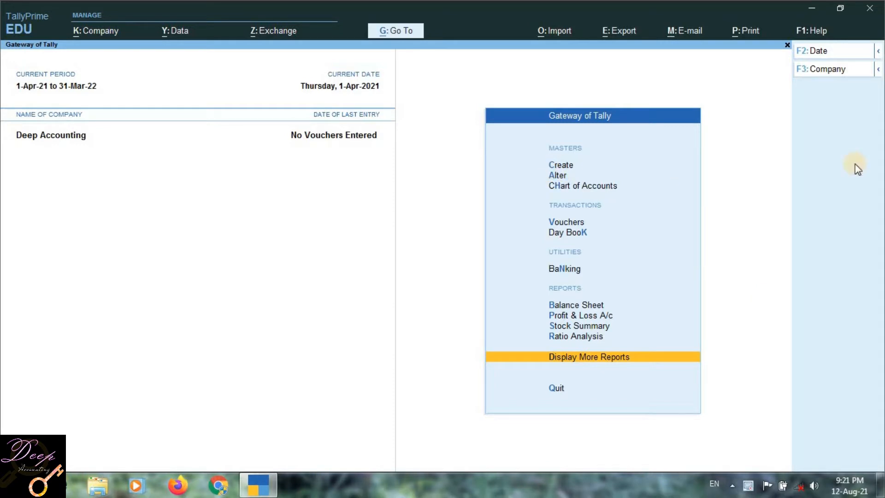
key("Up")
key("Up")
key("Up")
key("Up")
key("Up")
key("Up")
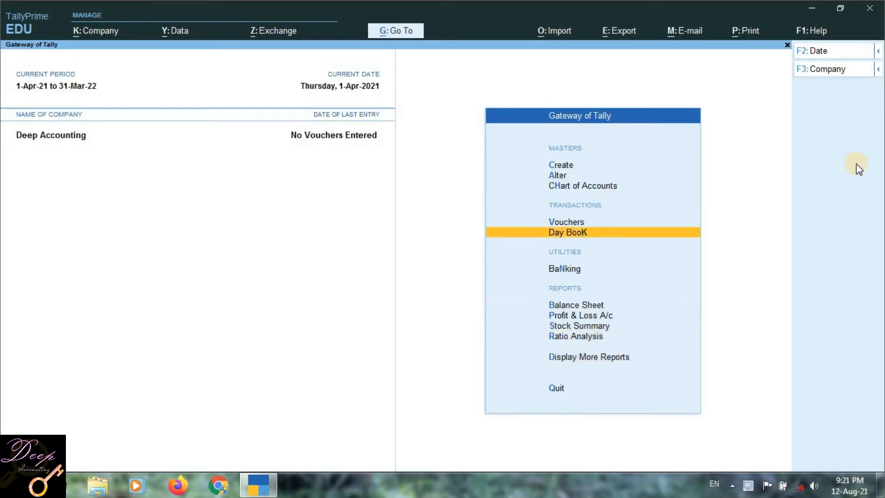
key("Down")
key("Down")
key("Up")
key("Up")
key("Up")
key("Up")
key("Up")
key("Up")
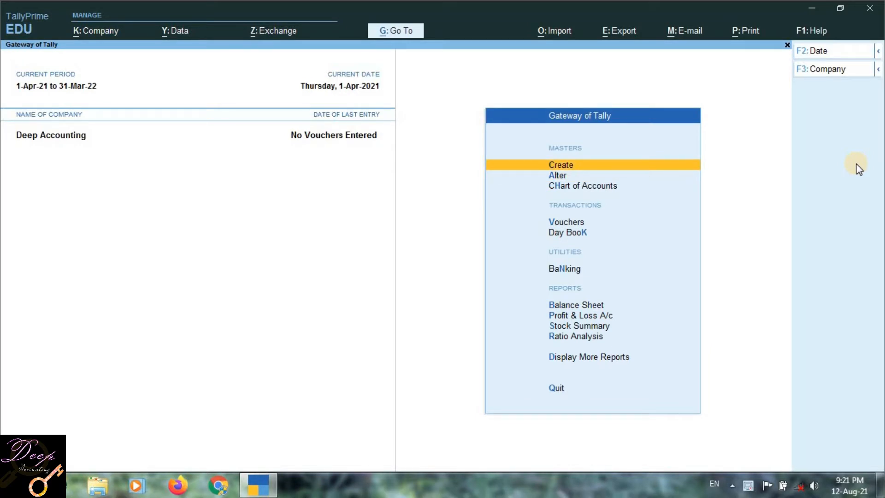
key("Return")
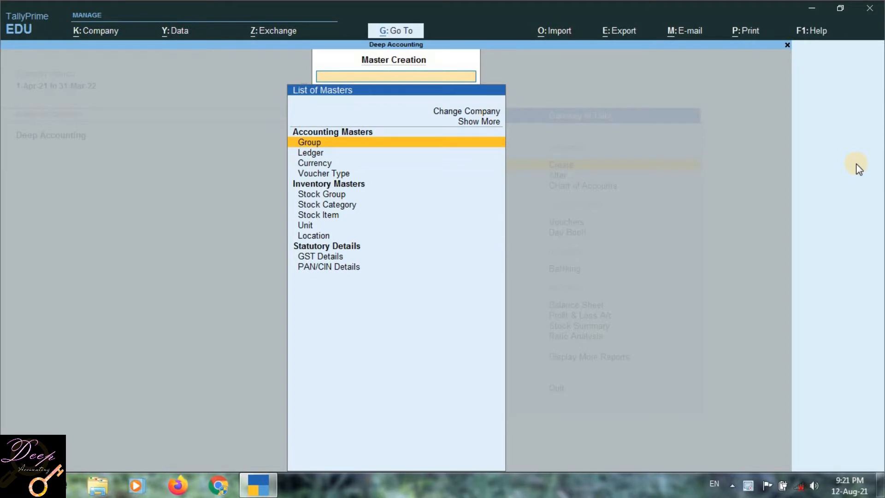
- Choose Stock Item under Inventory Masters as the type of master to create
key("Down")
key("Down")
key("Down")
key("Down")
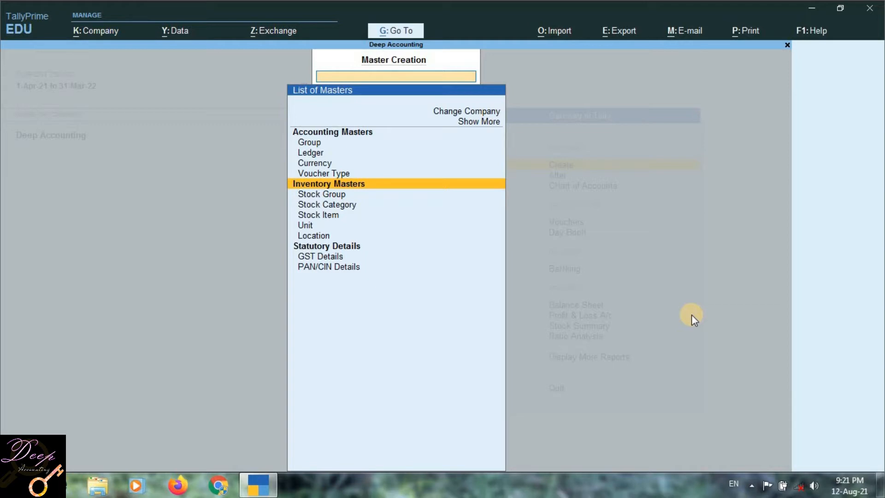
key("Down")
key("Down")
key("Down")
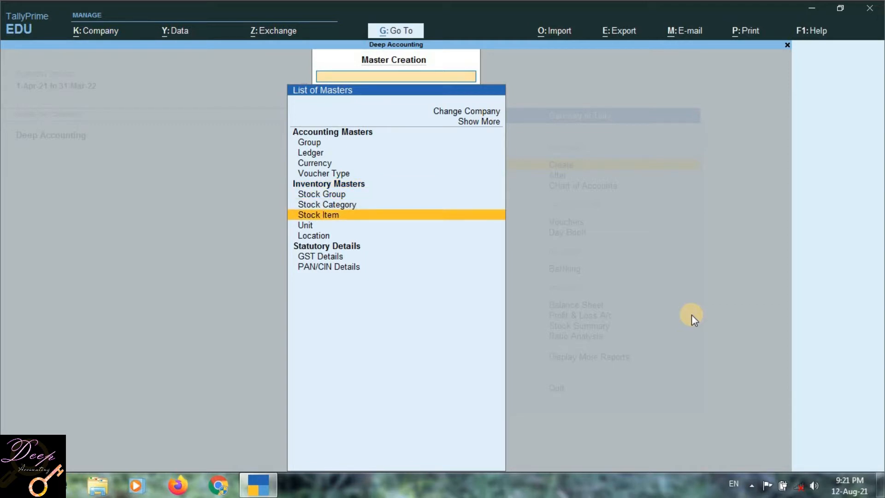
key("Return")
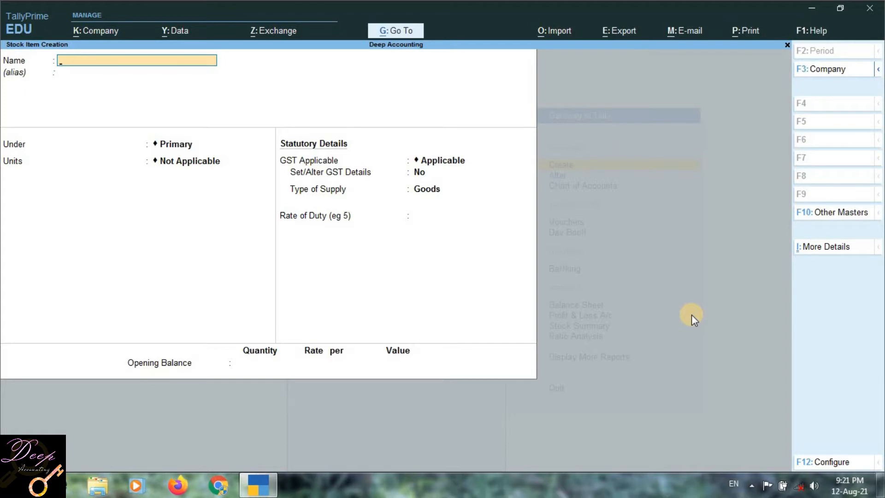
- Name the new stock item Mobile Phone and leave its alias blank
type("Mobile Phone")
key("Return")
key("Return")
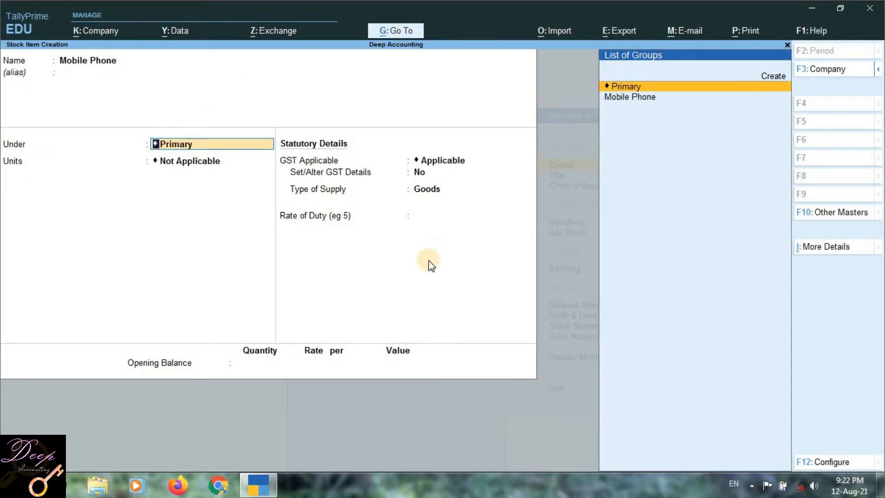
- Rename the stock item to Vivo and highlight Mobile Phone in the list of stock groups
key("BackSpace")
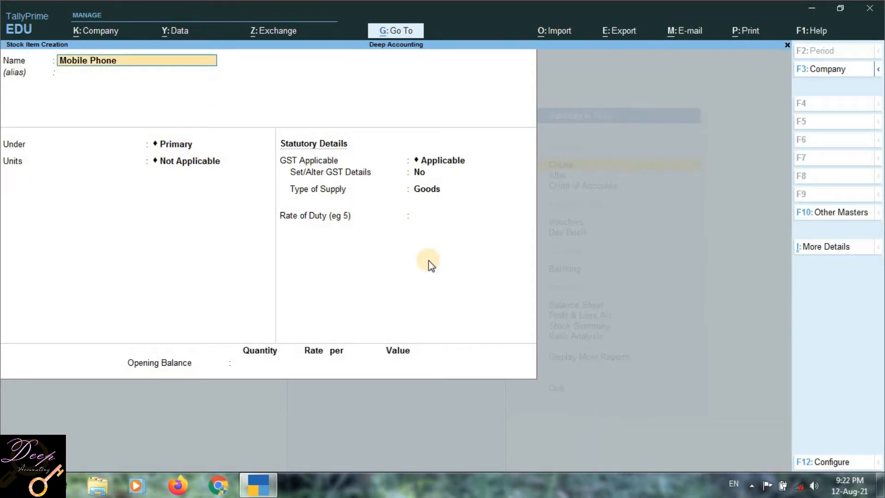
type("Vivo")
key("Return")
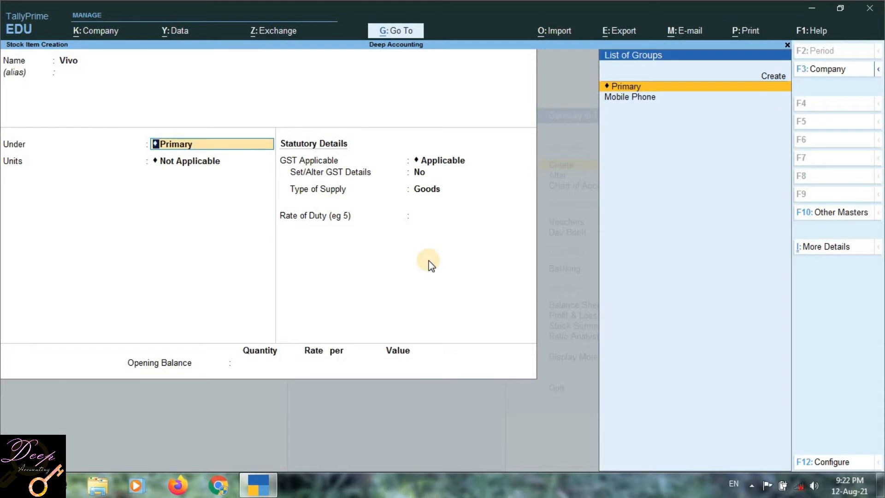
key("Down")
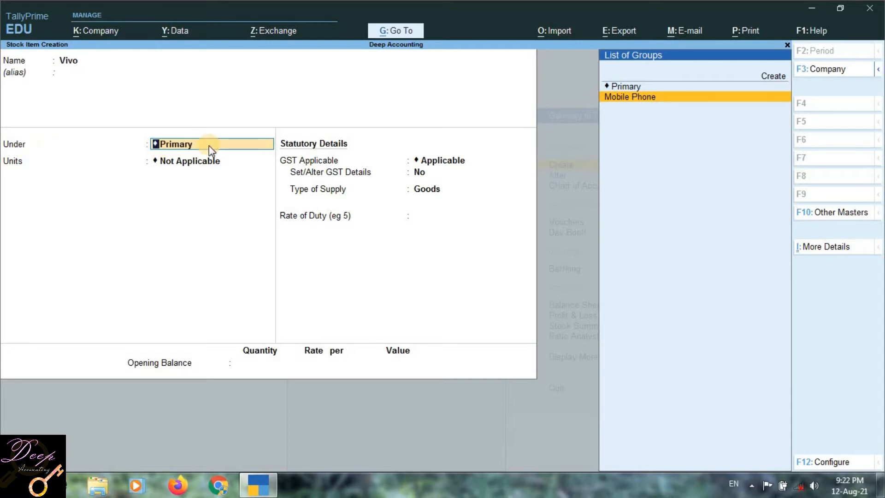
key("alt")
key("alt+c")
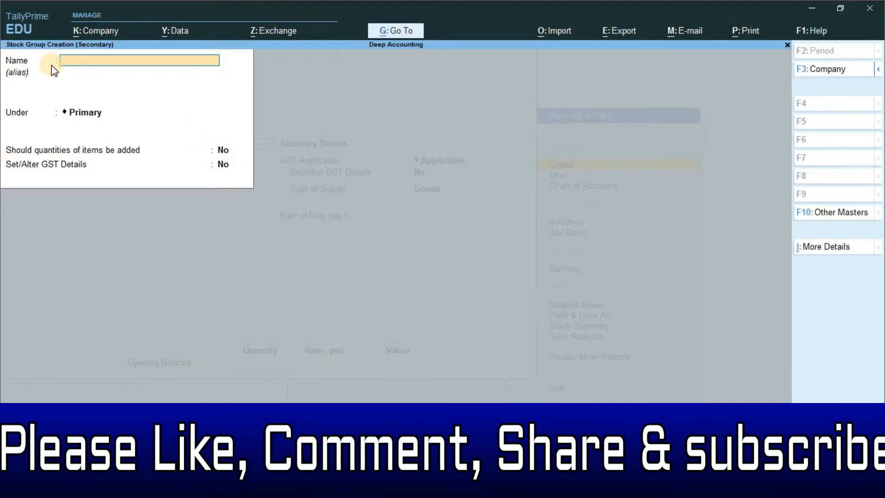
key("ctrl")
key("BackSpace")
key("BackSpace")
key("Escape")
key("Return")
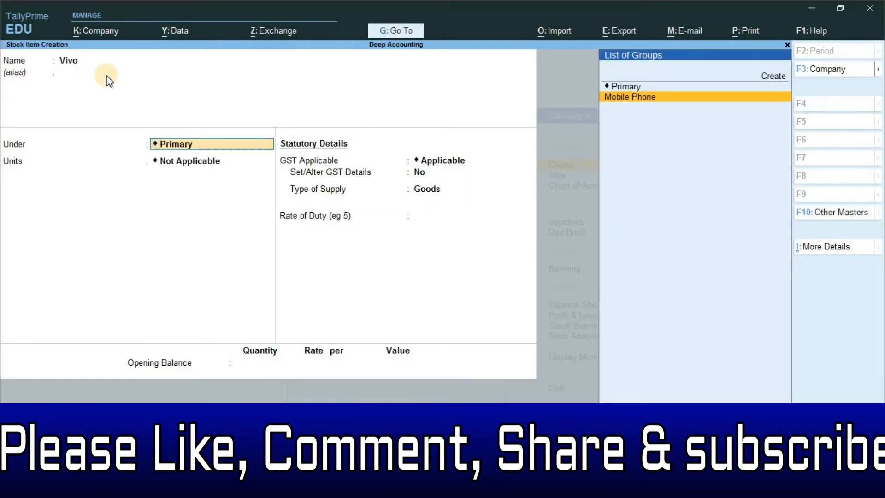
- Place Vivo under the Mobile Phone group and start creating a new unit for it
key("Return")
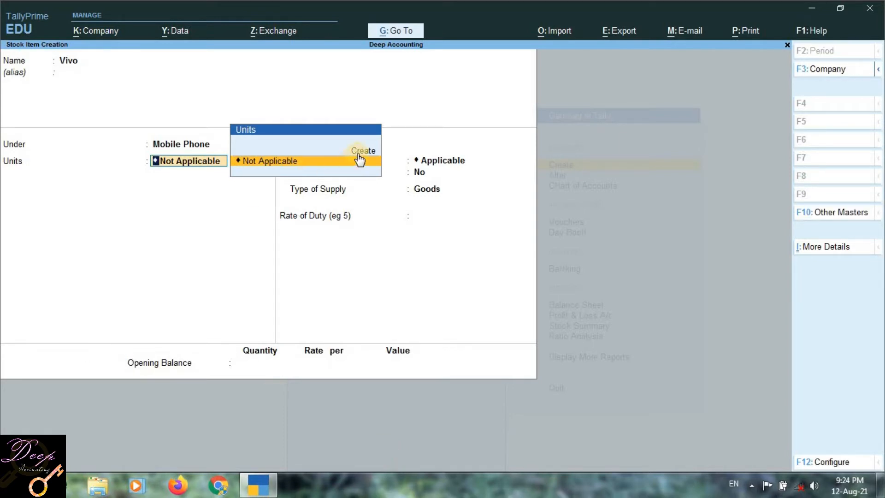
key("Up")
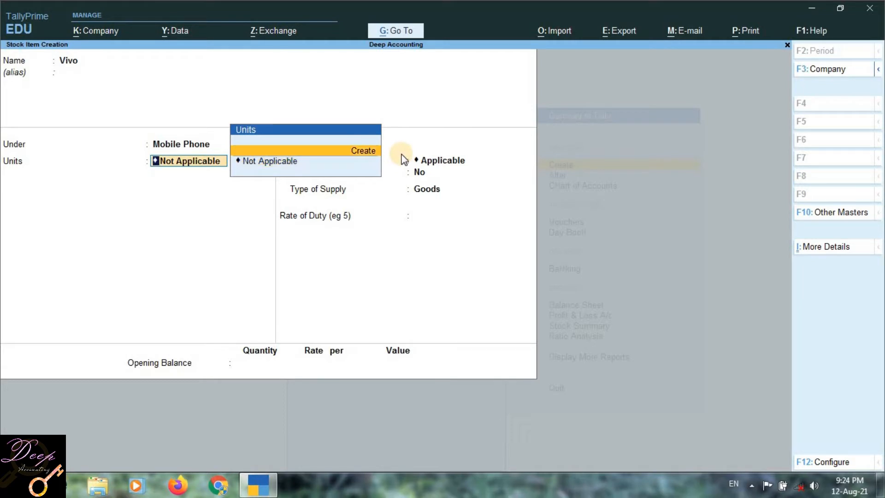
key("Return")
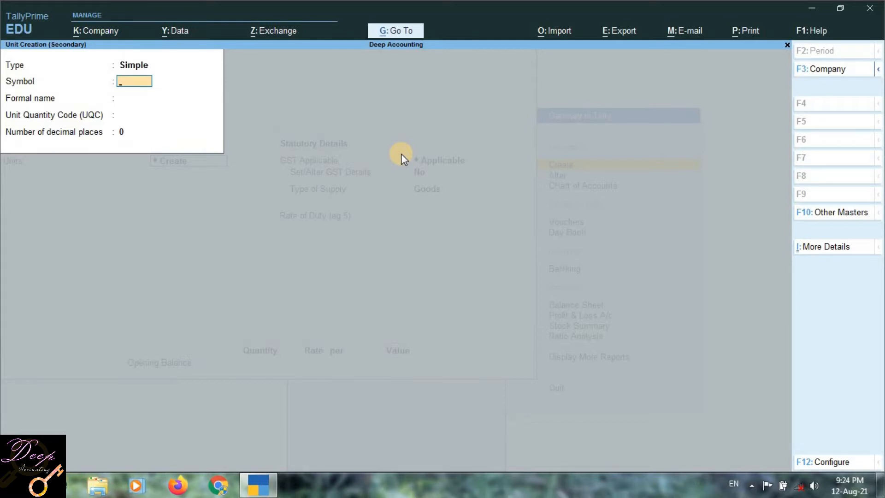
- Give the new simple unit the symbol Pcs and the formal name Pieces
type("Pcs")
key("Return")
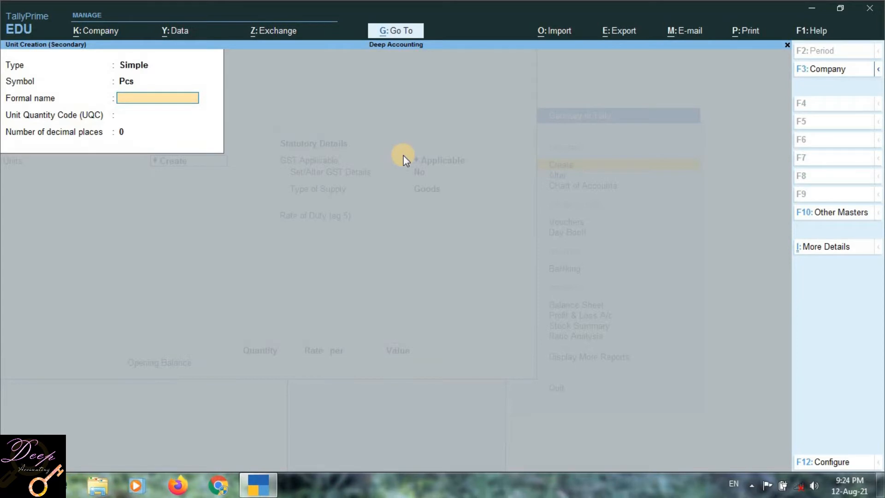
type("Pieces")
key("Return")
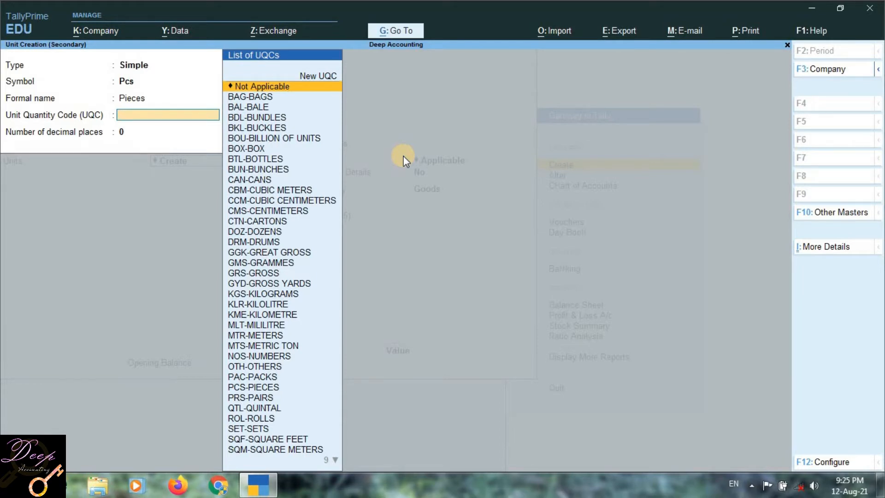
- Set the unit quantity code to PCS-PIECES, keep 0 decimal places and save the unit
key("Down")
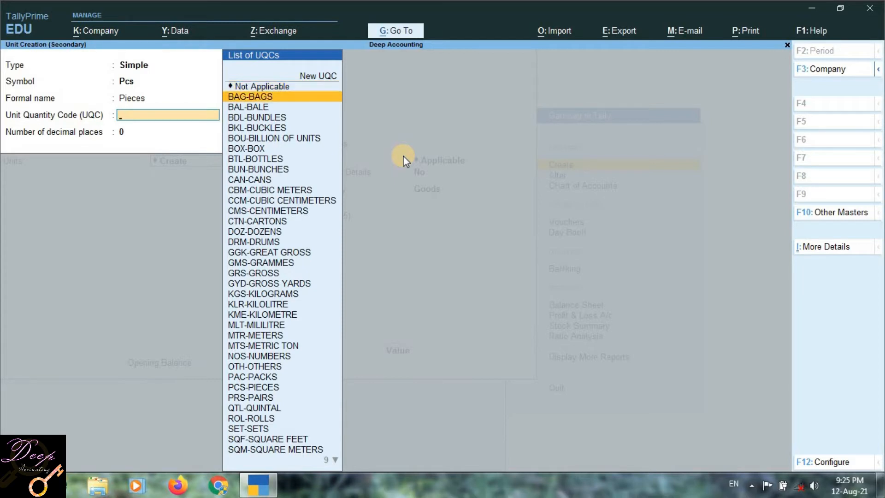
key("Down")
key("Down")
key("Down")
key("Down")
key("Down")
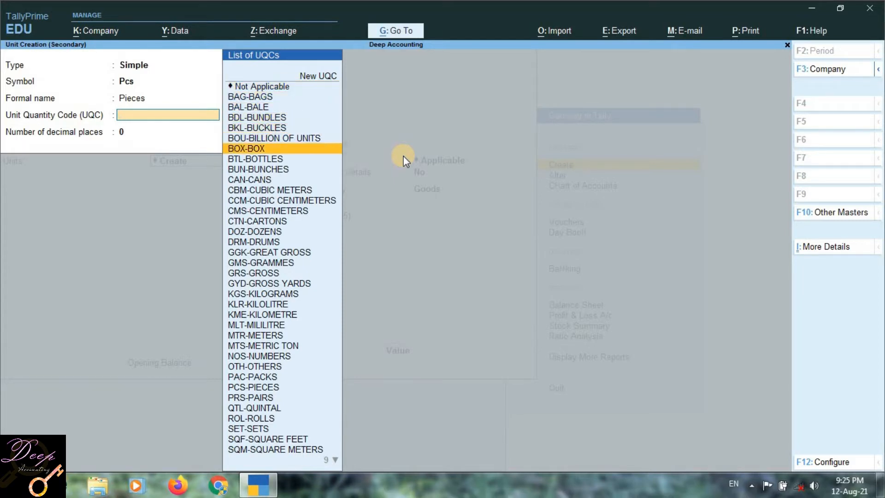
key("Down")
key("Down")
key("Down")
key("Down")
key("Down")
key("Down")
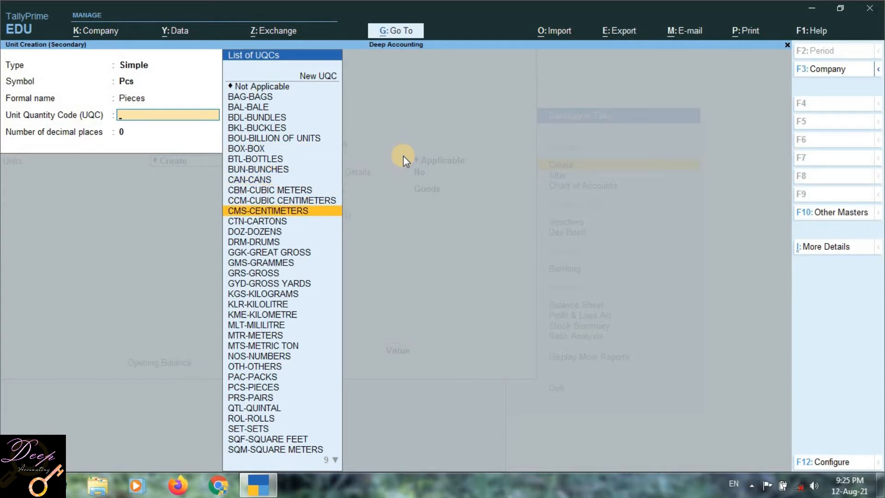
type("p")
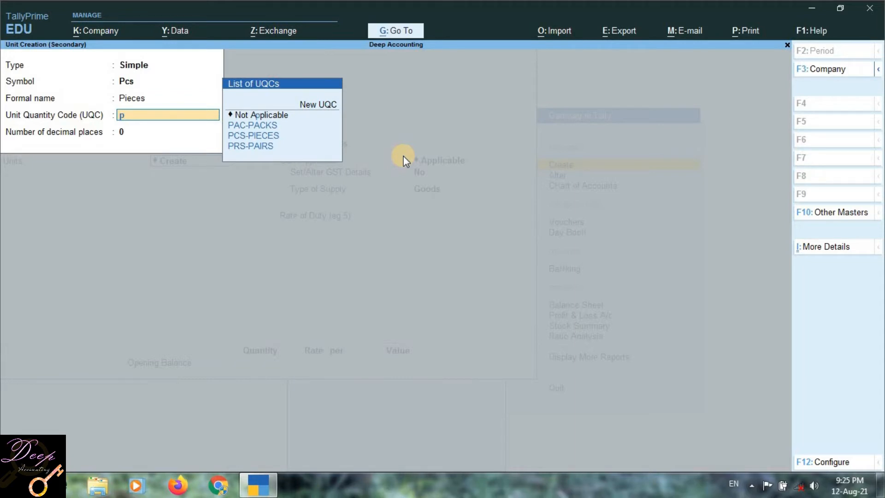
key("Down")
key("Down")
key("Down")
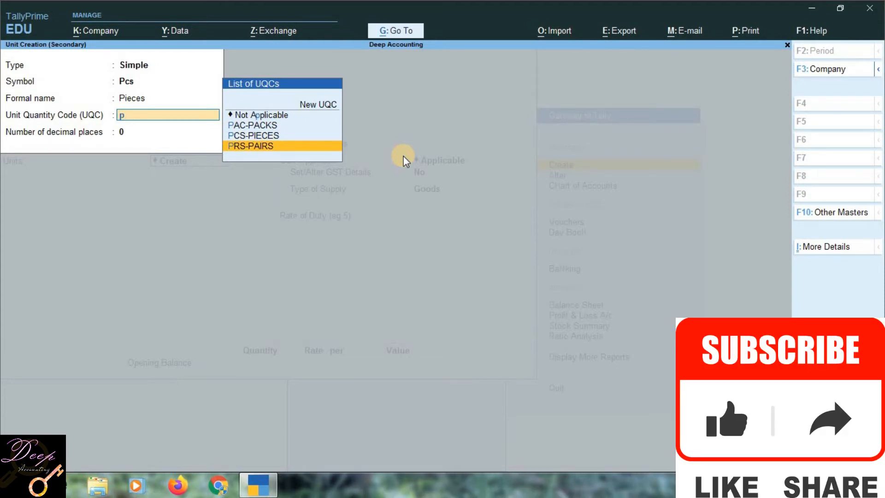
key("Up")
key("Up")
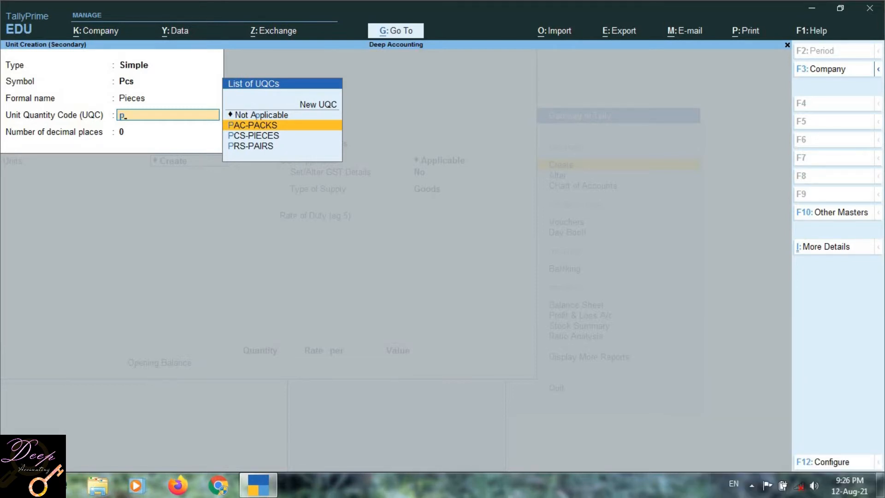
key("Down")
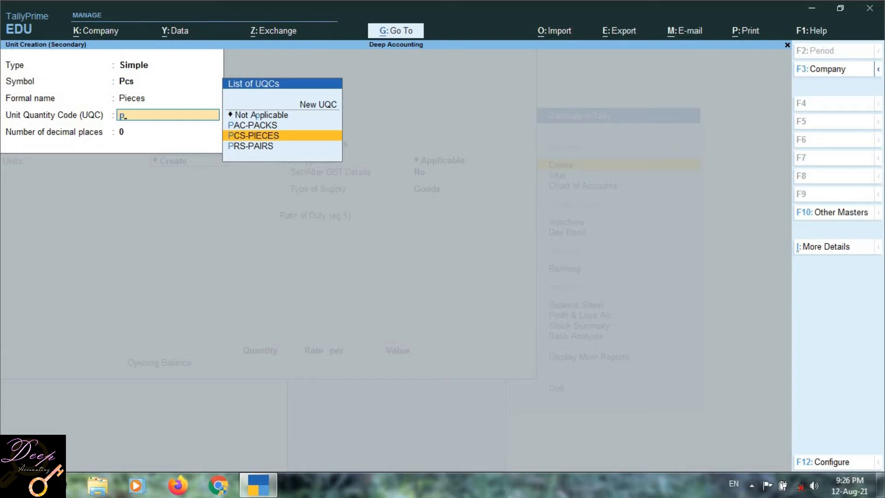
key("Return")
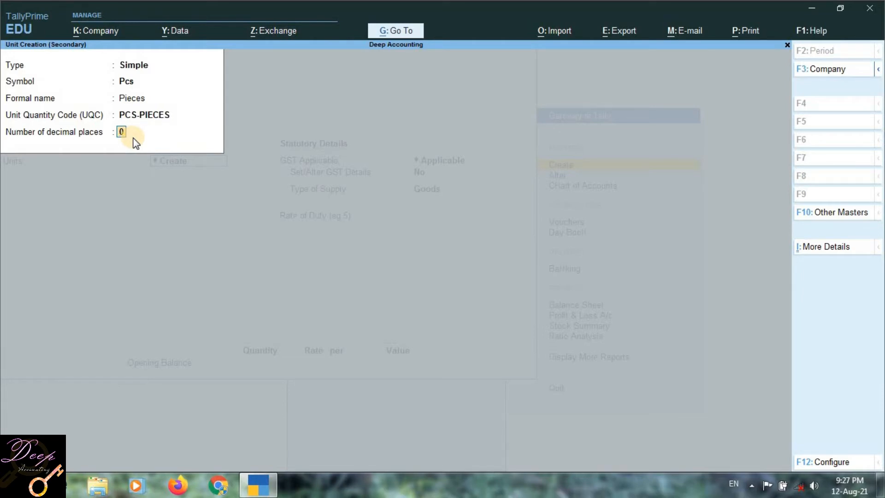
key("Return")
key("Return")
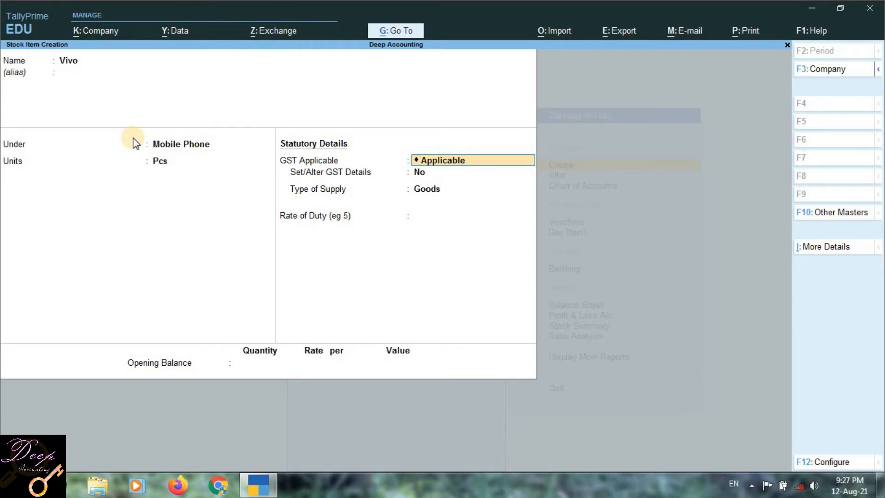
- Keep GST applicable for Vivo and set the Set/Alter GST Details option to Yes
key("Return")
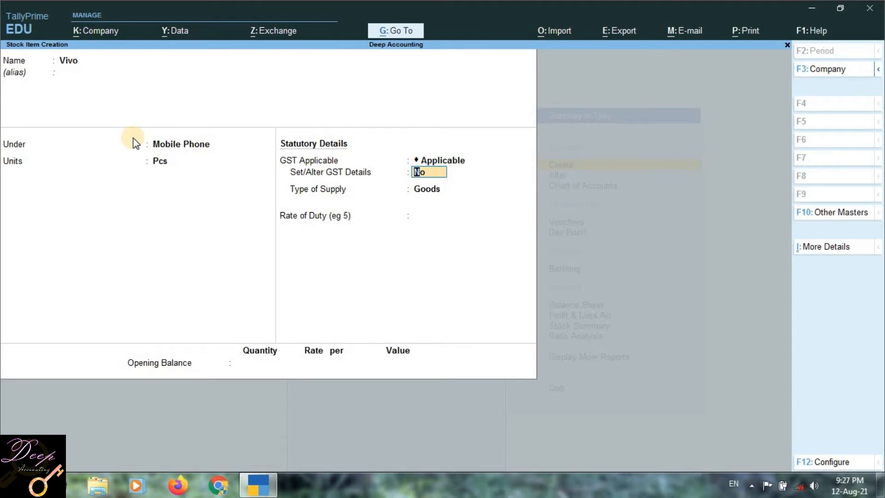
type("y")
key("Return")
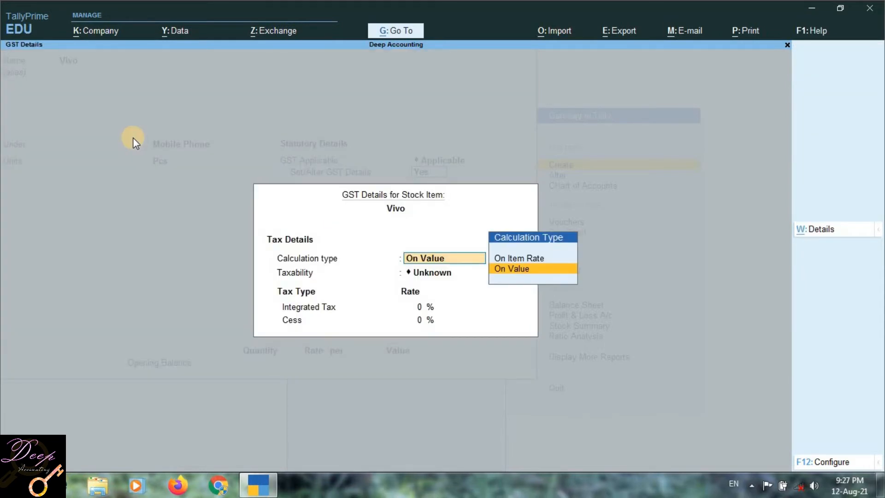
- Configure the GST details to allow HSN/SAC details, type of goods, valuation type selection and all GST tax types
key("F12")
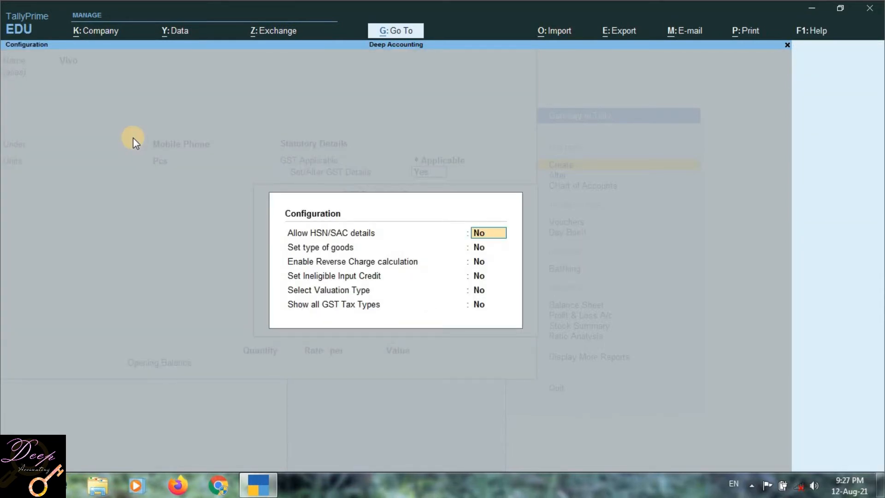
type("y")
key("Return")
type("y")
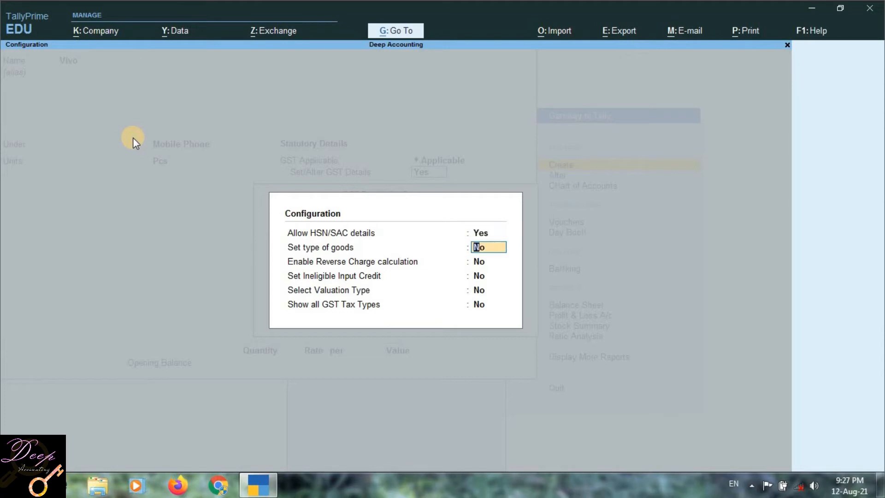
key("Return")
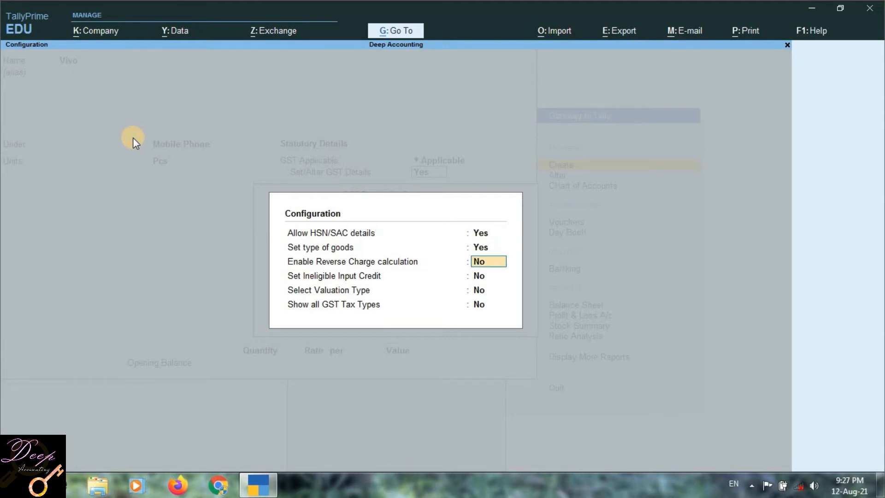
key("Return")
key("Return")
type("y")
key("Return")
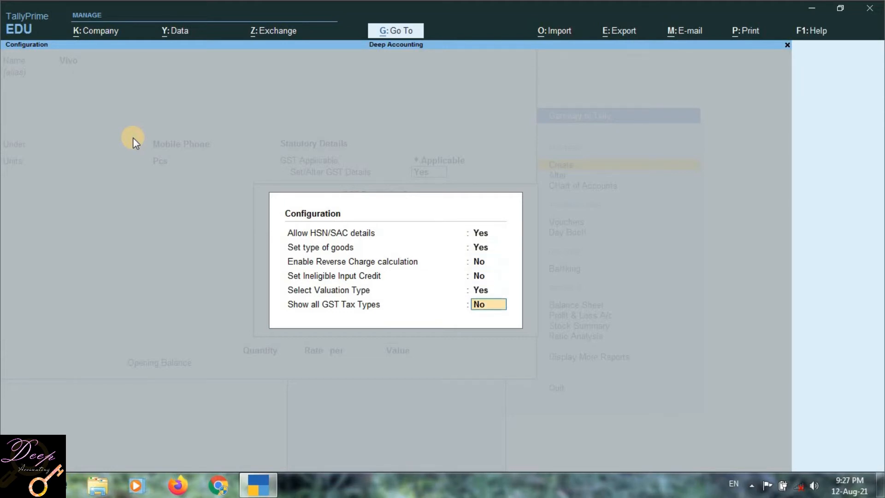
key("Return")
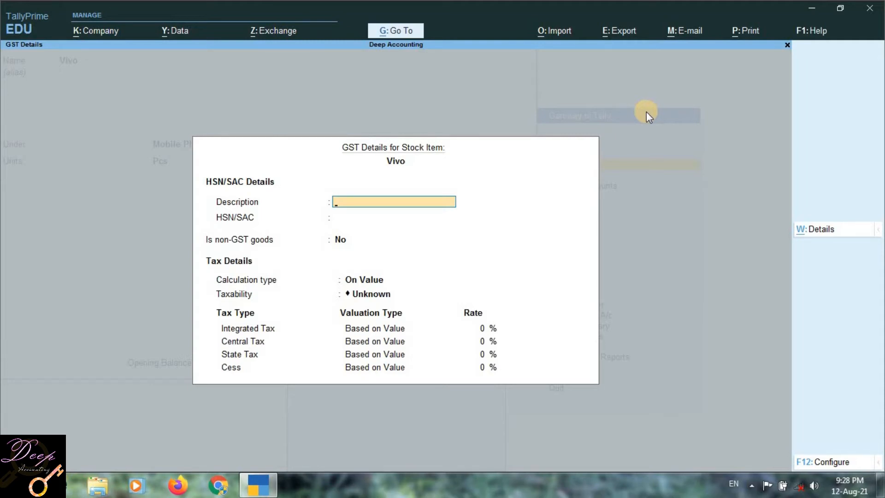
- Leave Vivo's GST description blank, enter 9008 as the HSN/SAC and keep Is non-GST goods at No
key("Return")
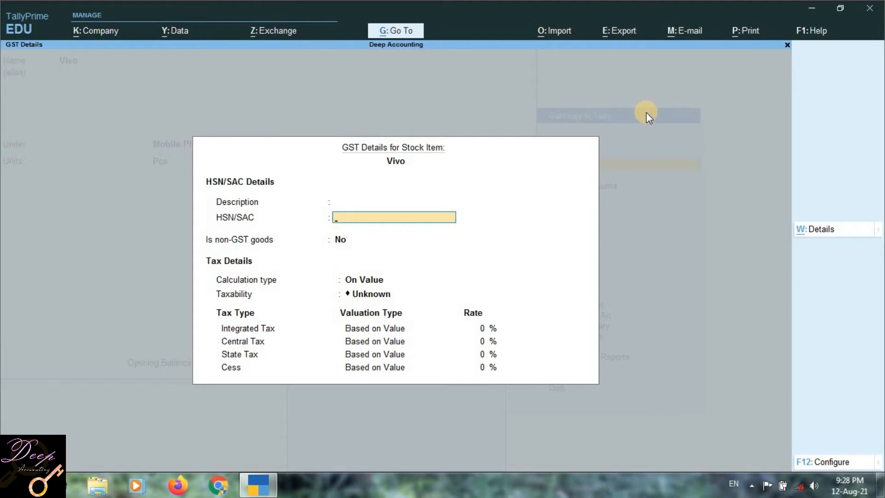
type("9008")
key("Return")
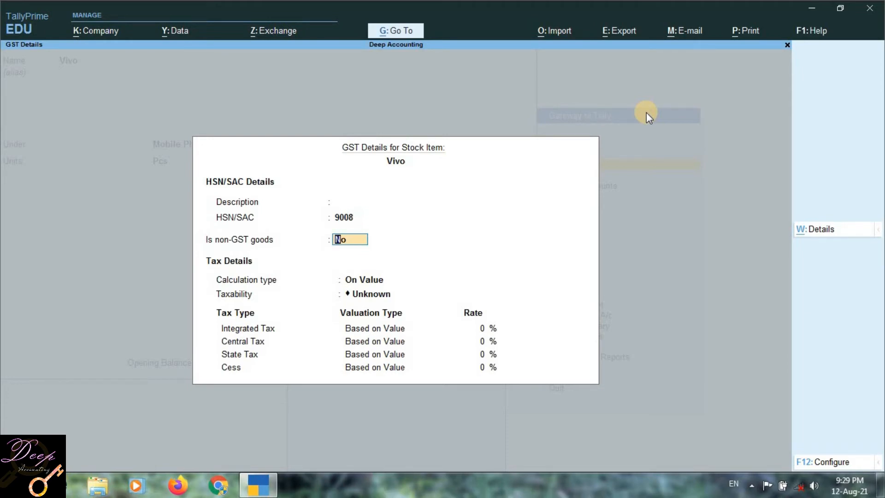
key("Return")
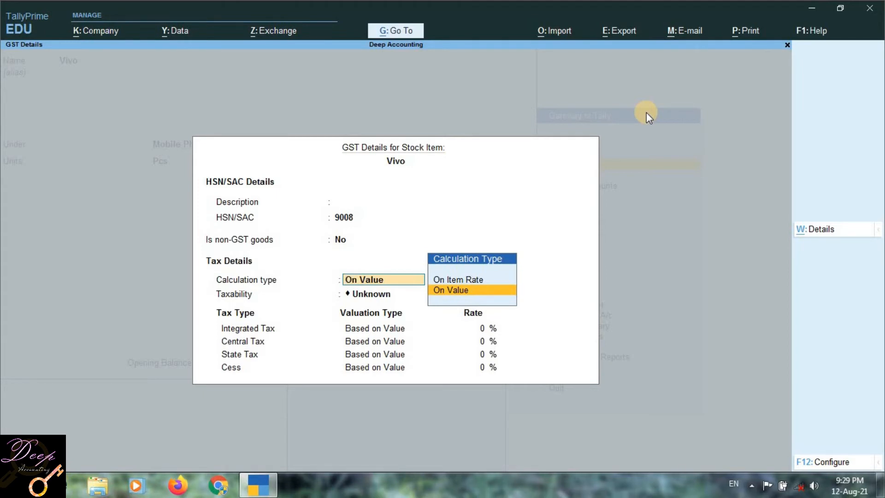
- Keep the calculation type On Value and set Vivo's taxability to Taxable
key("Return")
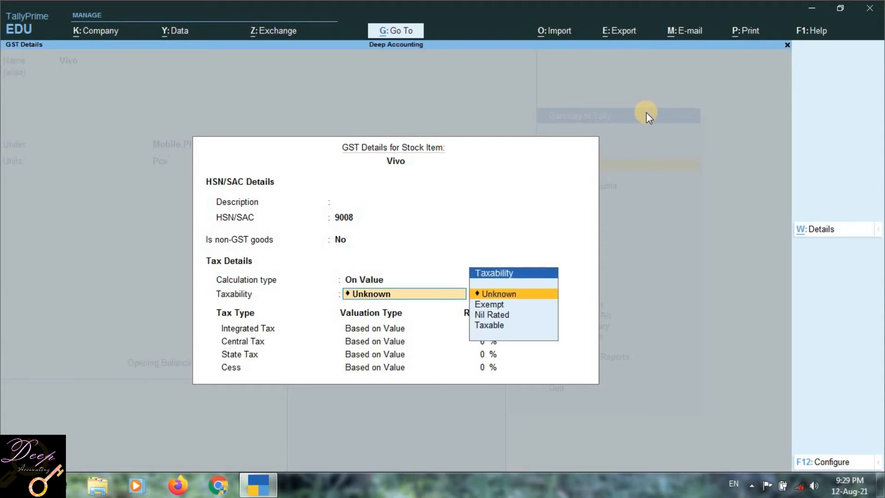
key("Down")
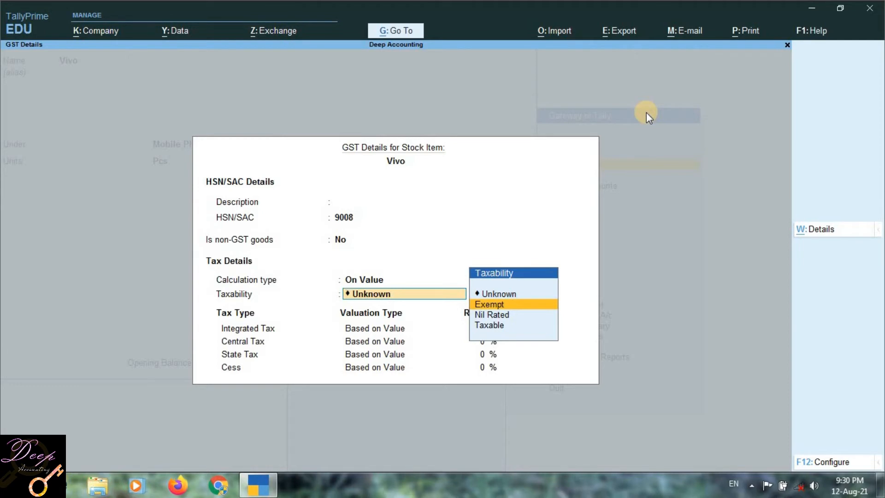
key("Down")
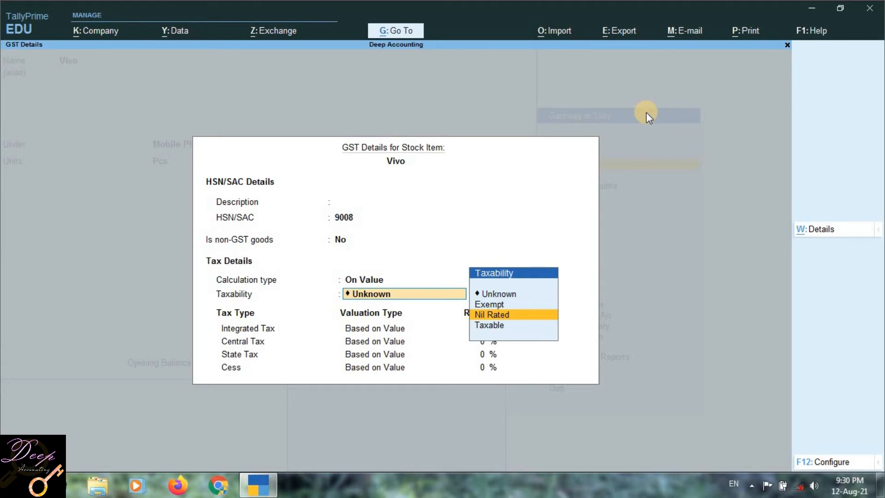
key("Up")
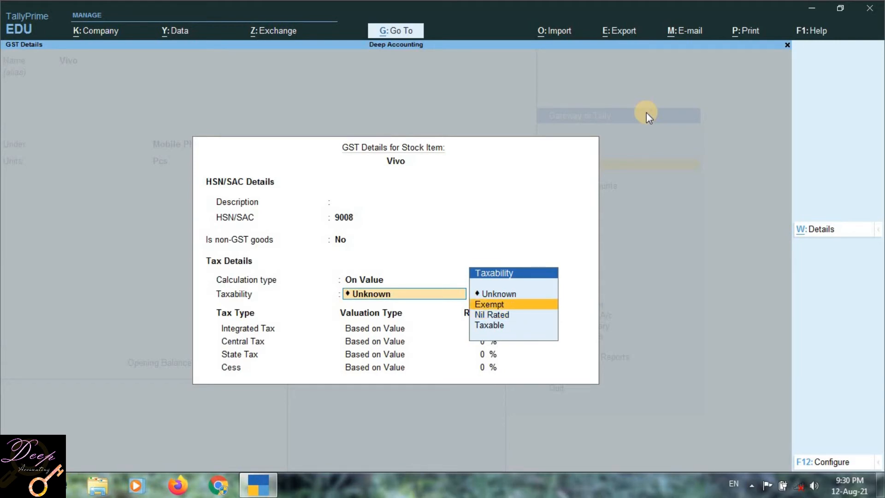
key("Down")
key("Down")
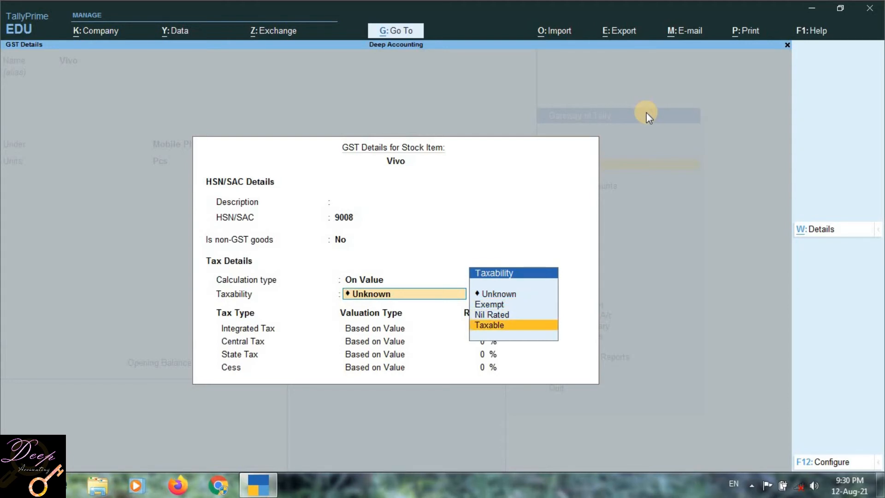
key("Return")
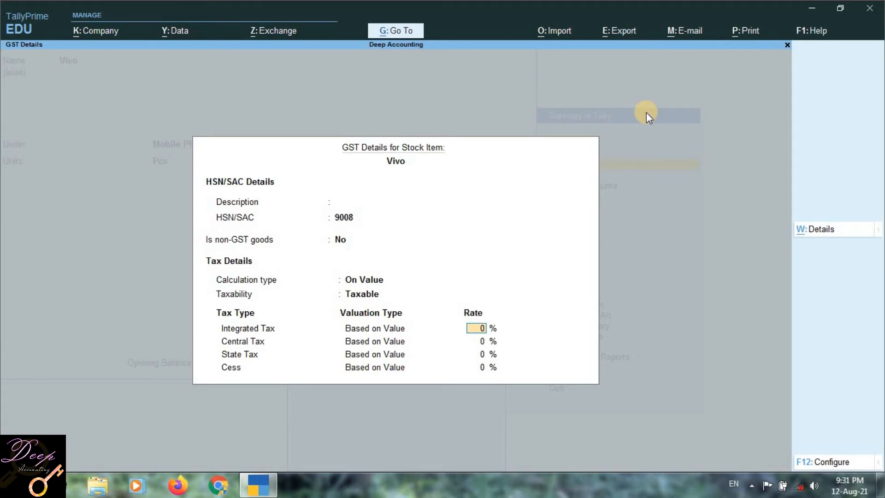
- Set Vivo's Integrated Tax rate to 18%, accepting 9% Central Tax, 9% State Tax and 0% Cess
type("18")
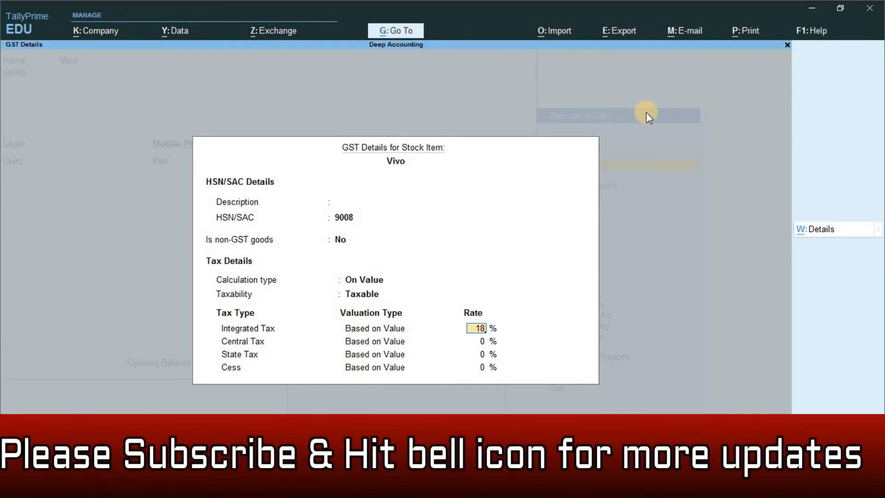
key("Return")
key("Return")
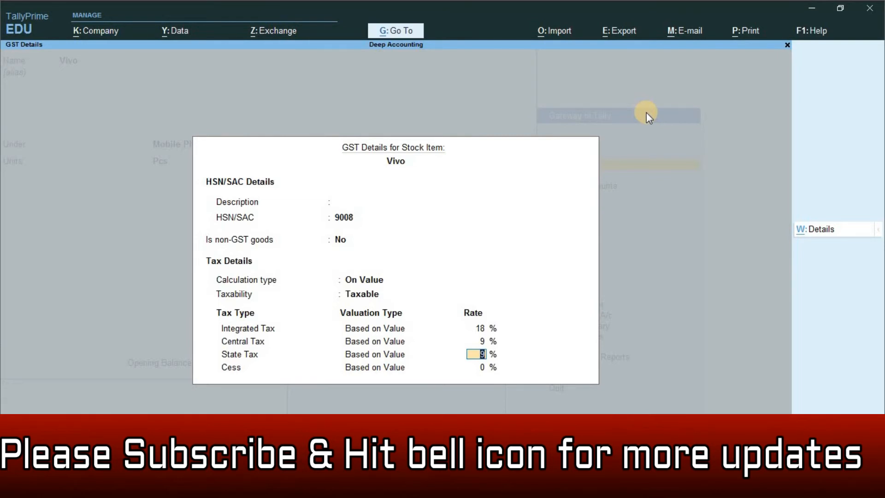
key("Return")
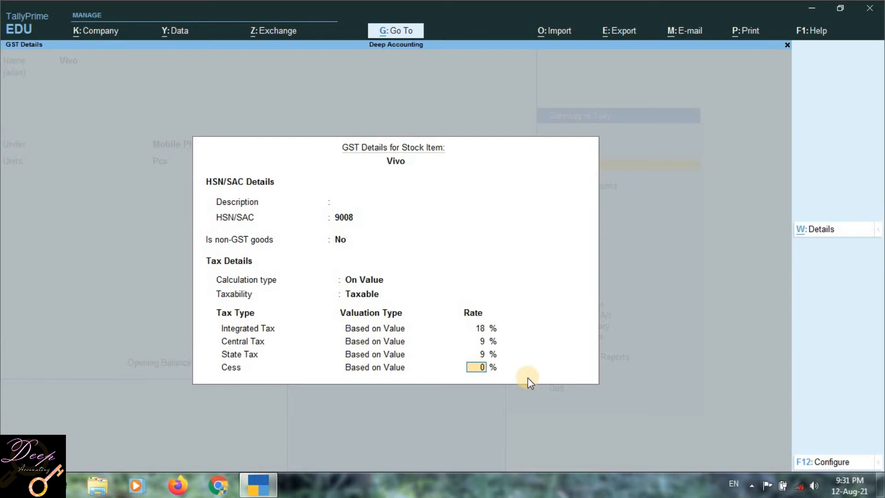
key("Return")
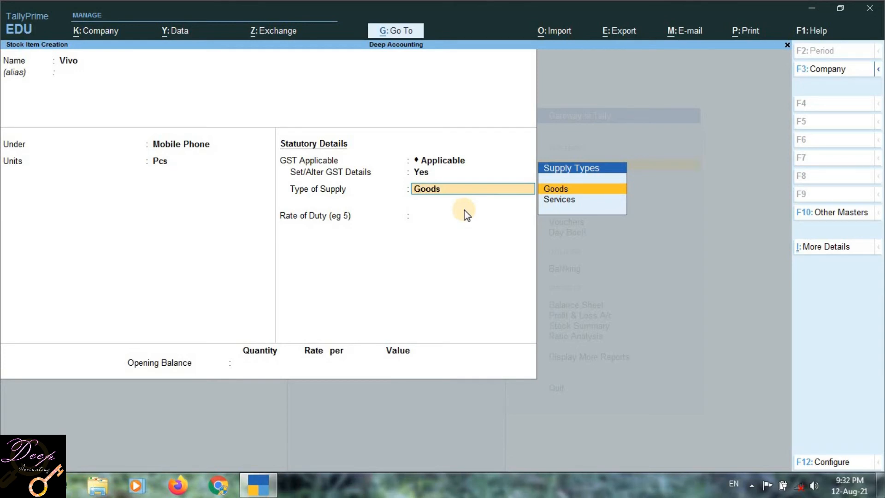
- Keep Goods as the type of supply, leave the duty rate and opening balance unfilled, and save the Vivo item
key("Down")
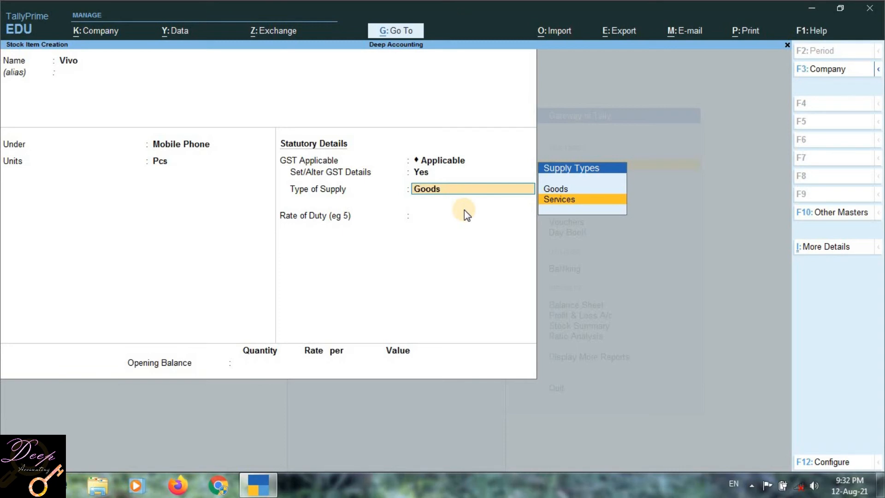
key("Up")
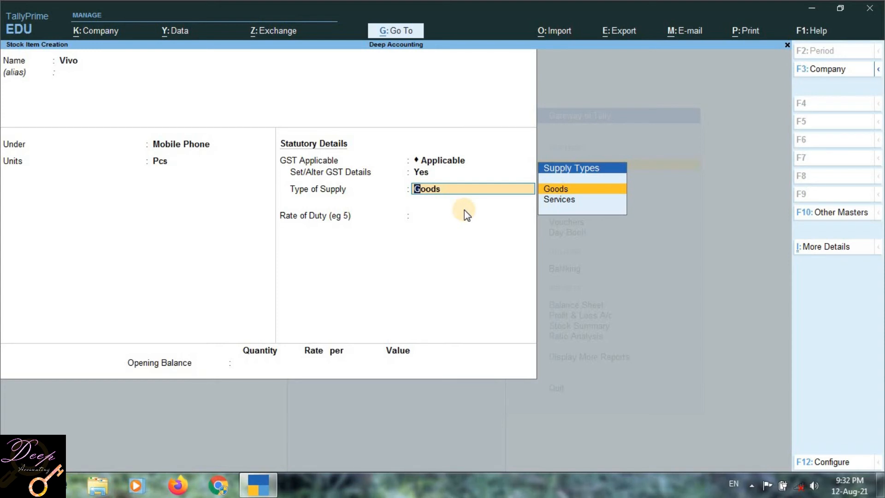
key("Return")
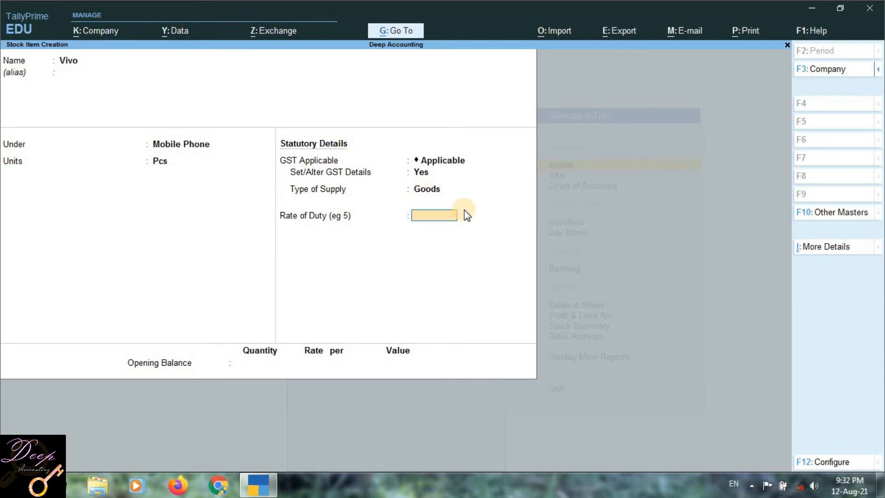
key("Return")
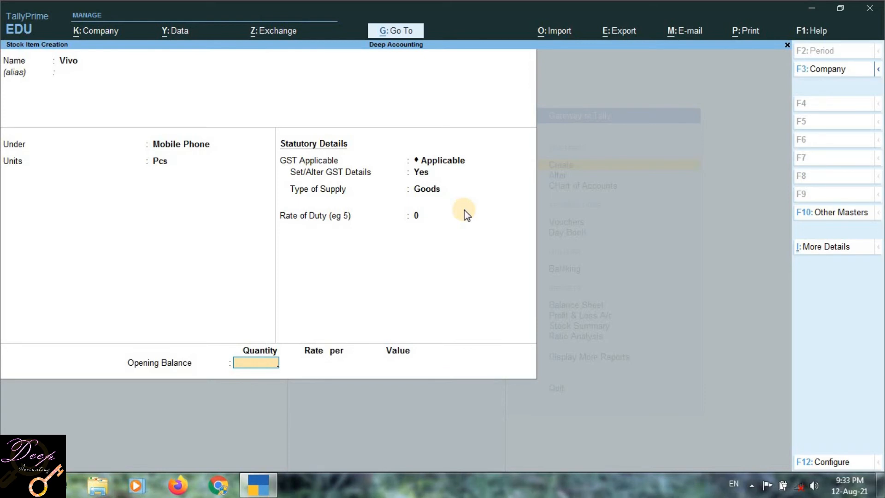
key("Return")
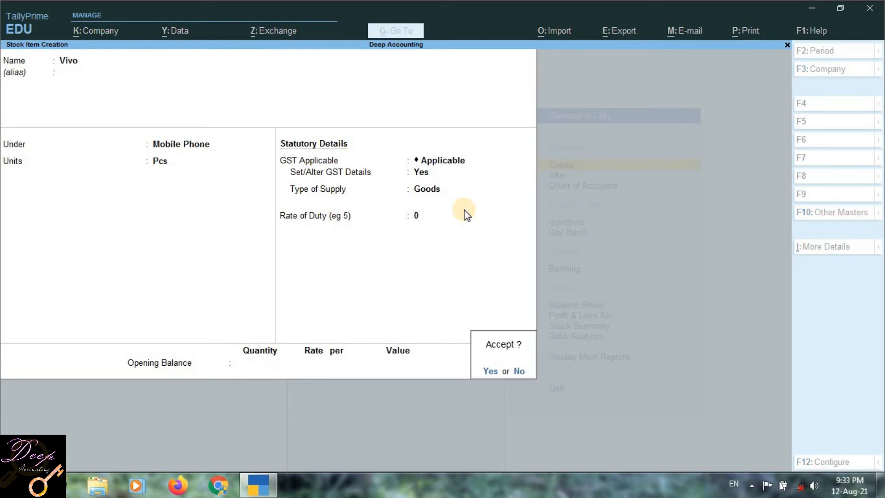
key("Return")
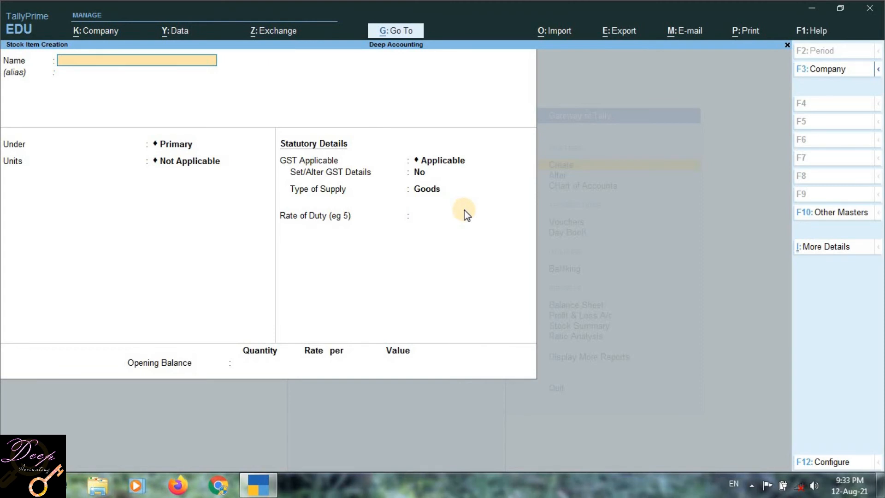
- Name the new stock item Sugar and create the stock group Grocery Items under Primary for it
type("Sugar")
key("Return")
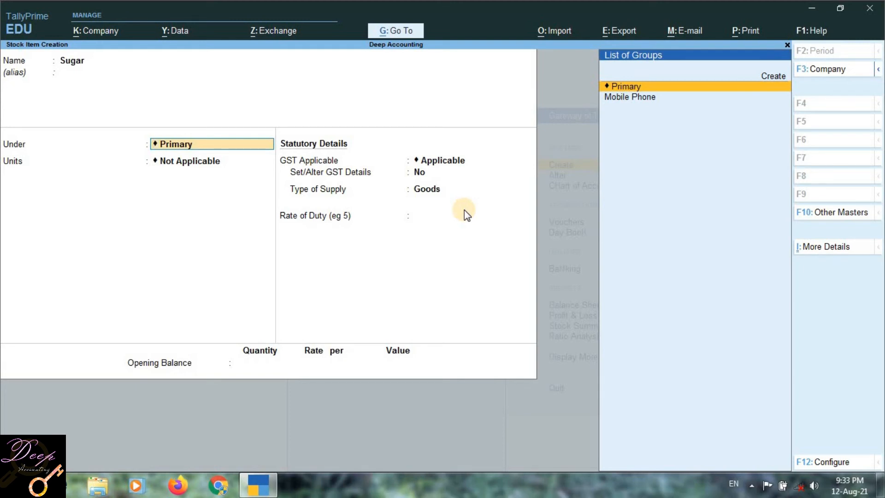
key("alt+c")
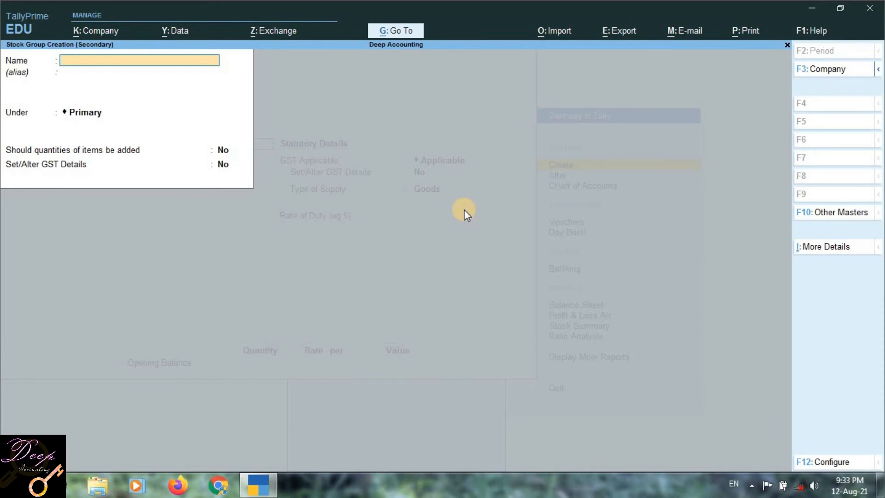
type("Grocery Items")
key("Return")
key("Return")
key("Return")
key("Return")
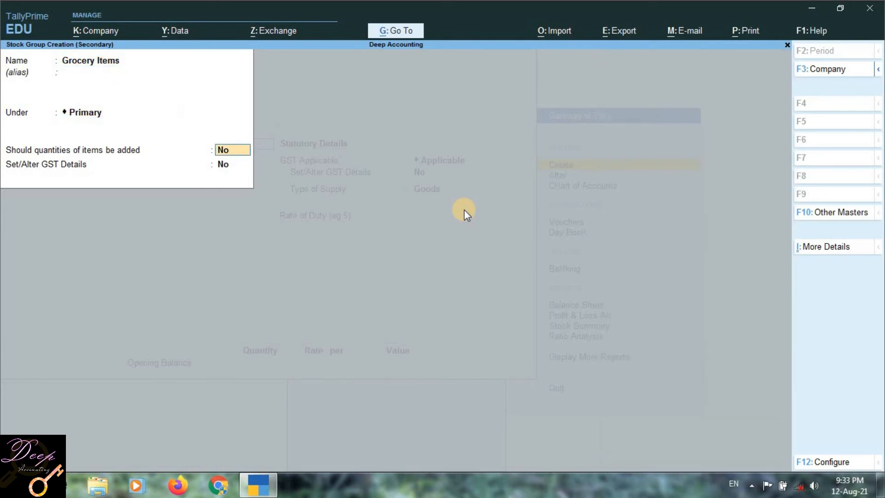
key("Return")
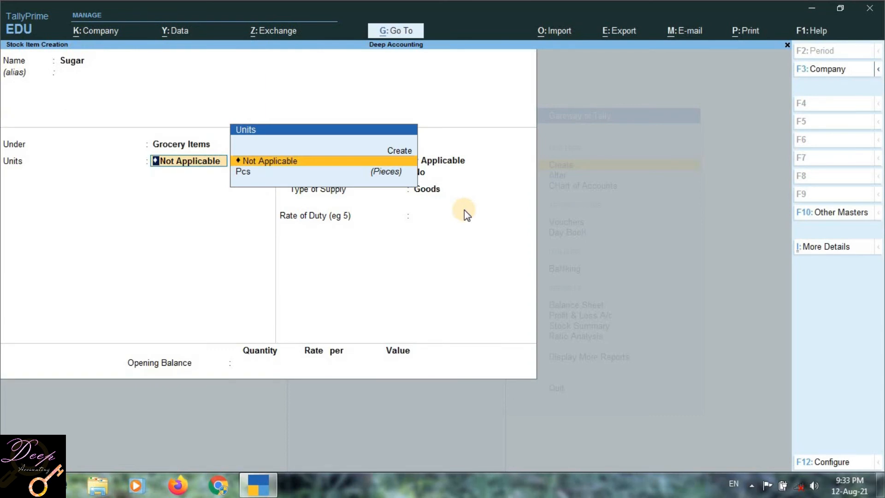
- Create a new simple unit for Sugar with the symbol Kgs and the formal name Kilograms
key("Down")
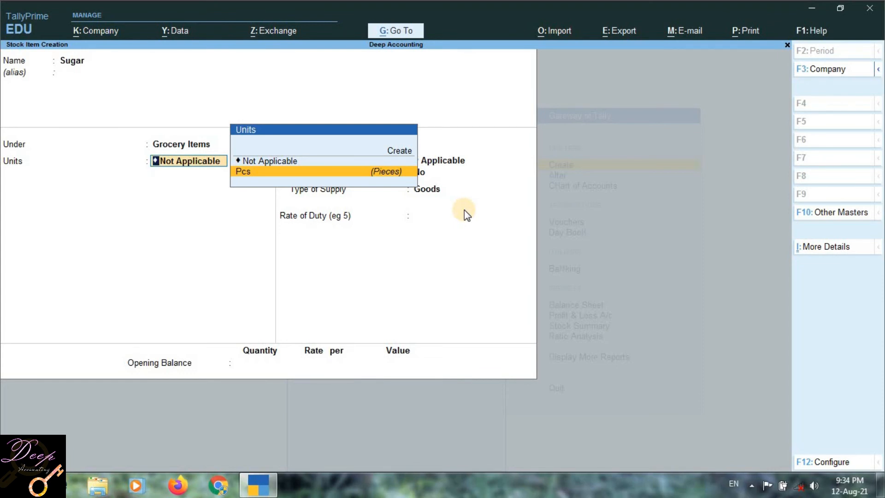
key("Up")
key("Up")
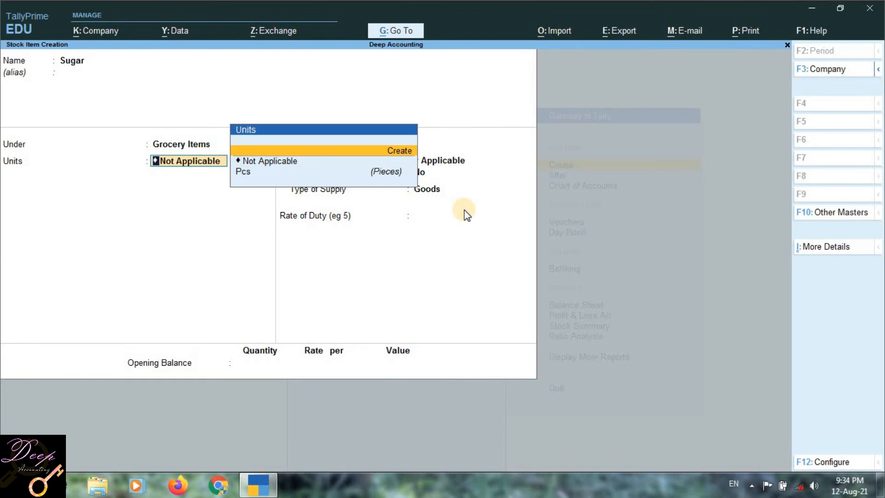
key("Return")
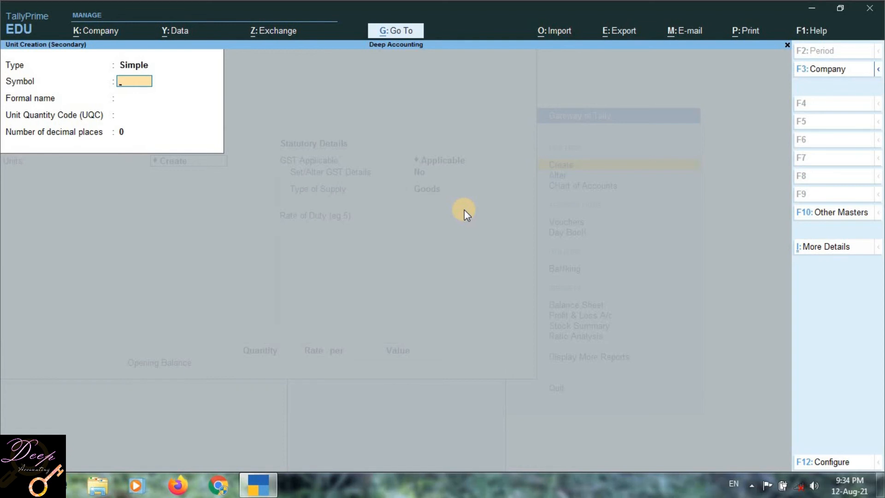
type("Kgs")
key("Return")
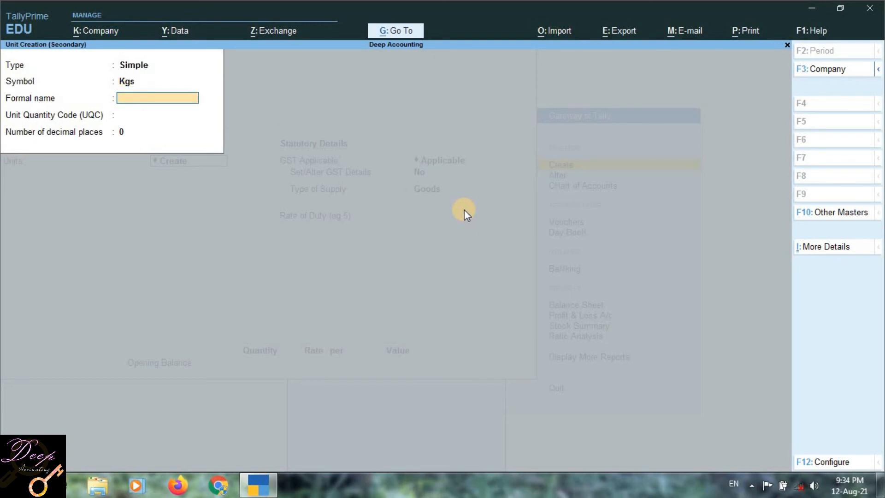
type("Kilograms")
key("Return")
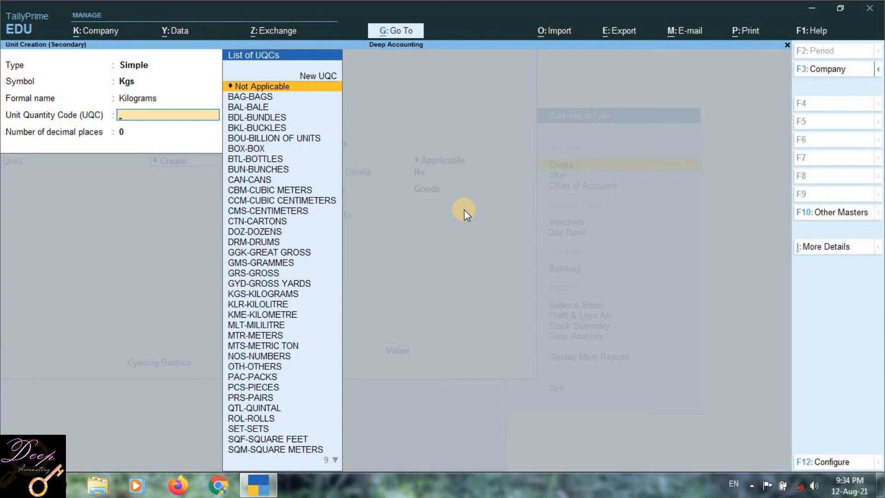
- Set the unit quantity code to KGS-KILOGRAMS with 3 decimal places and save the unit
type("ki")
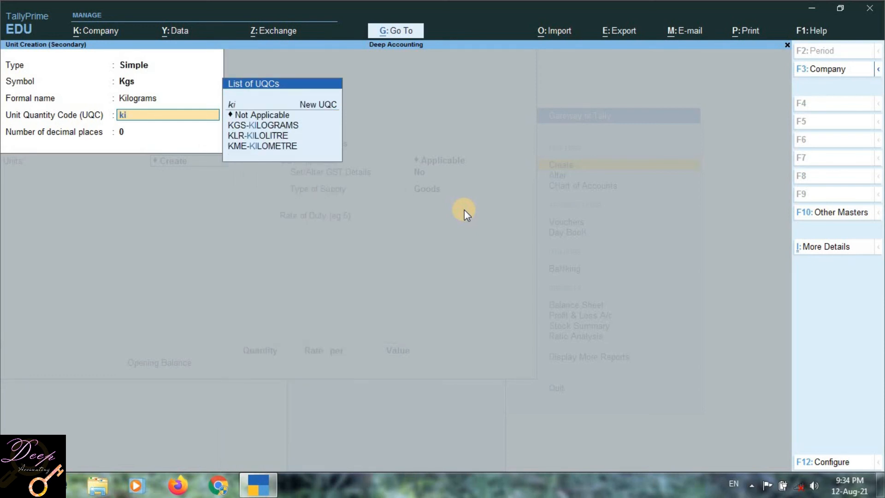
key("Down")
key("Down")
key("Up")
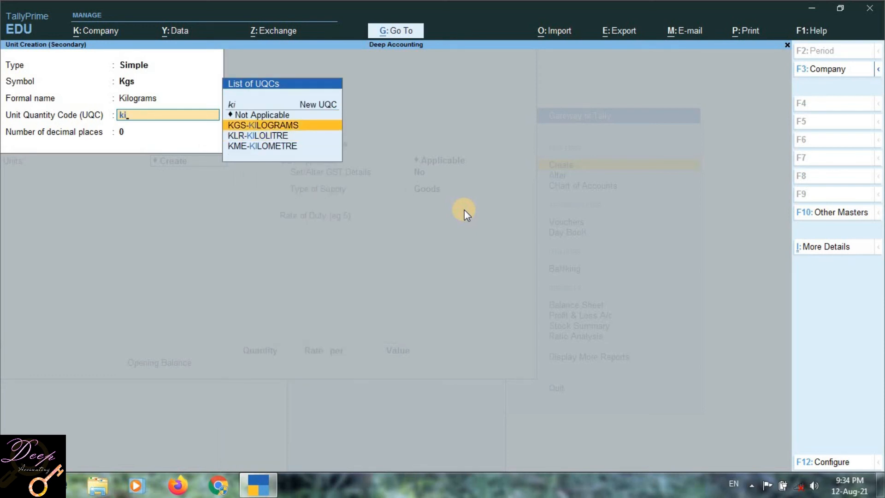
key("Return")
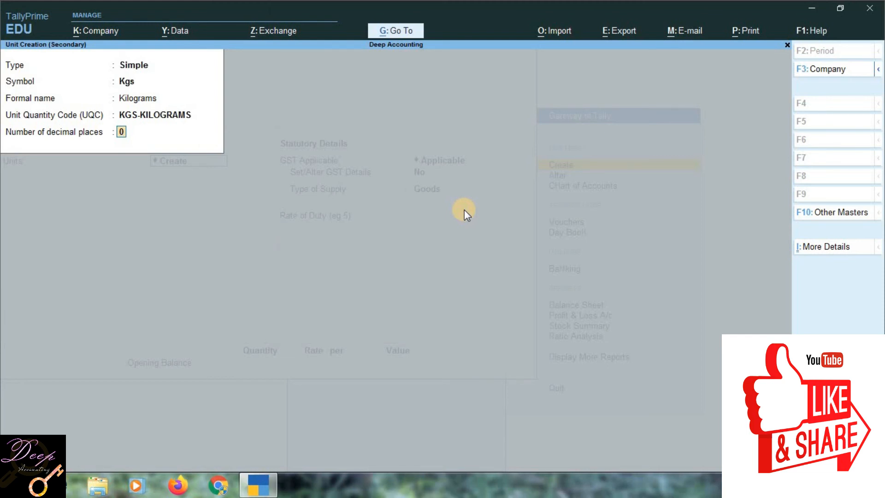
type("3")
key("Return")
key("Return")
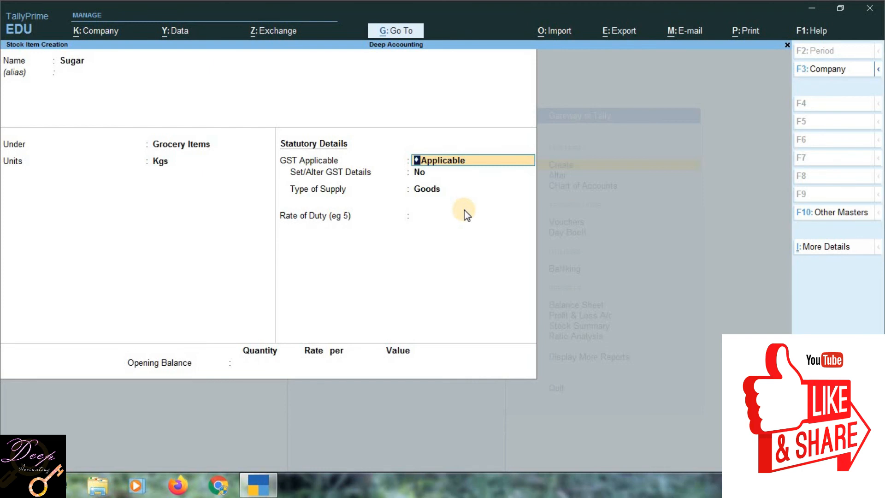
- Keep GST applicable for Sugar and set the Set/Alter GST Details option to Yes
key("Return")
type("y")
key("Return")
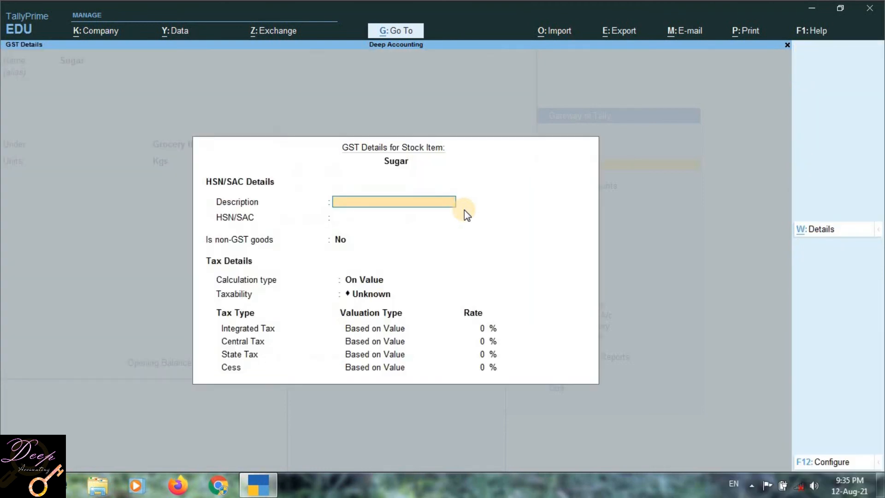
- Leave Sugar's GST description blank and enter 3214 as the HSN/SAC
key("Return")
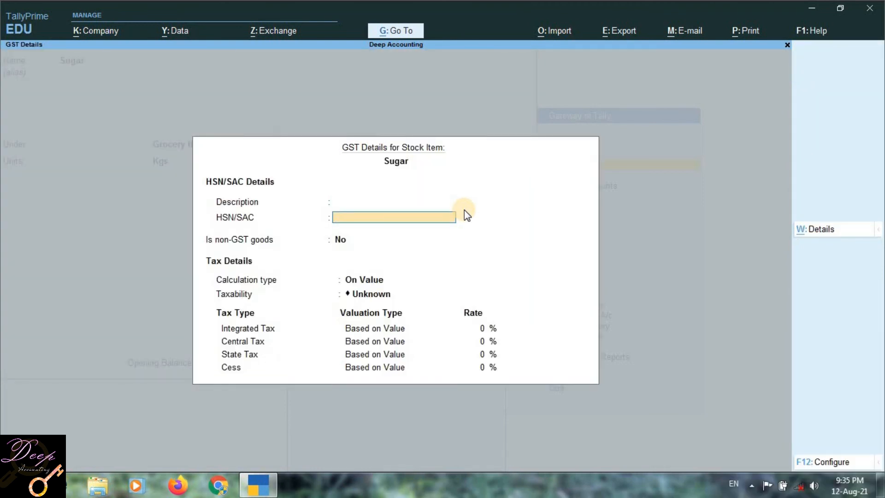
type("3214")
key("Return")
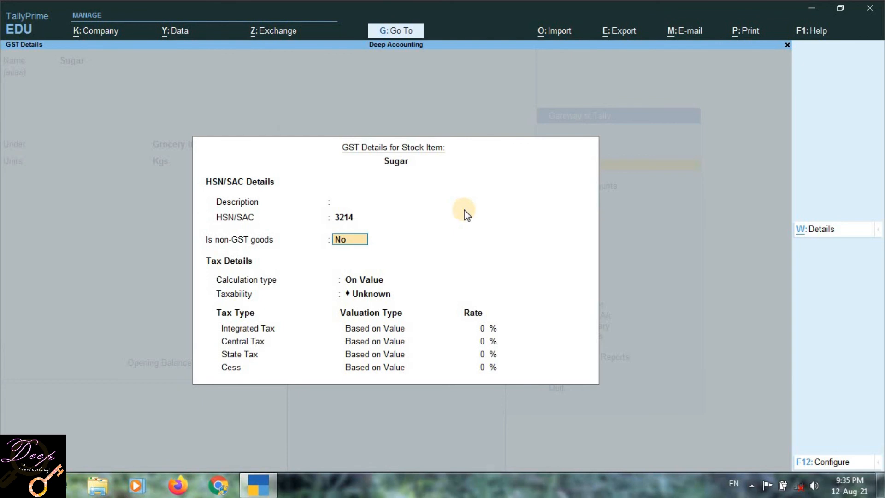
- Keep Sugar's non-GST goods option at No and calculation type On Value, set taxability to Exempt, and save the GST details
key("Return")
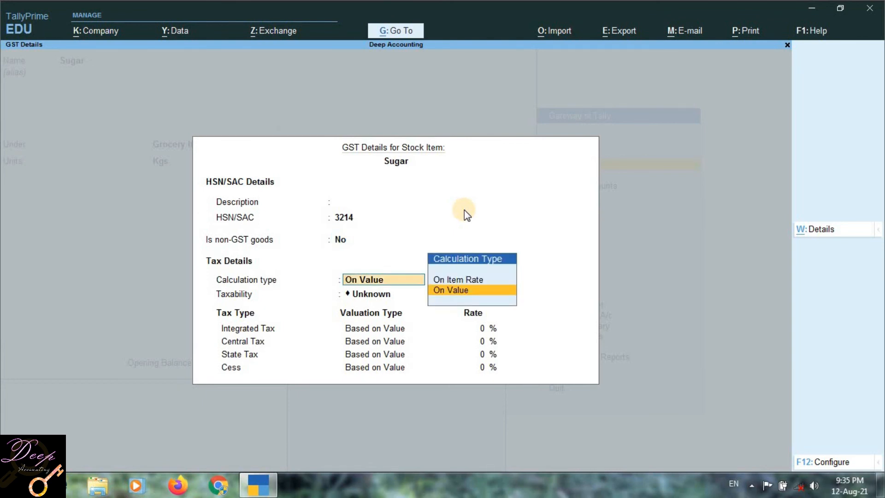
key("Return")
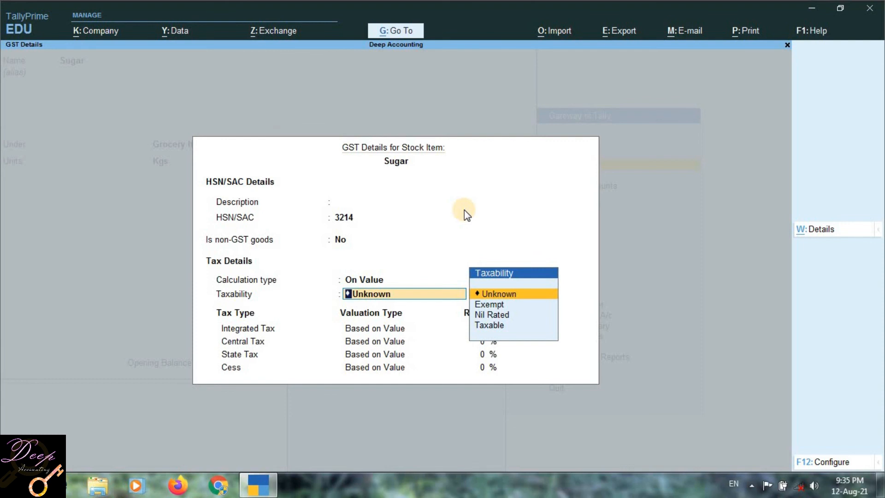
key("Down")
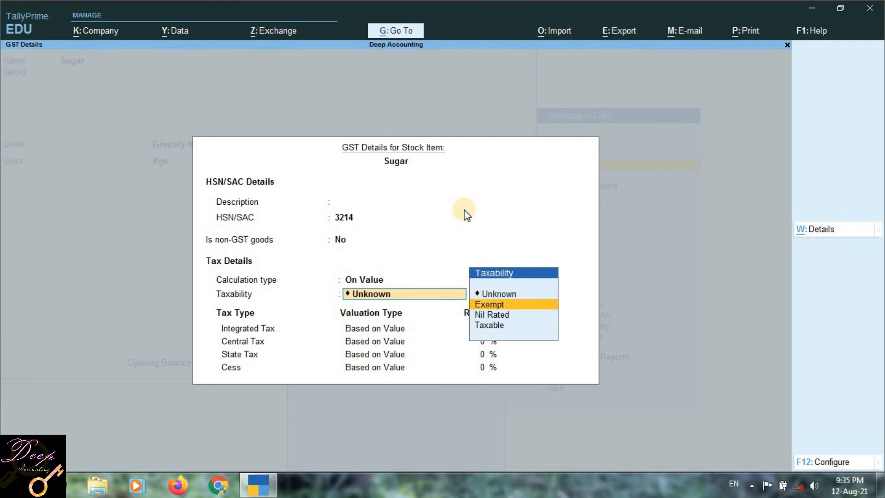
key("Return")
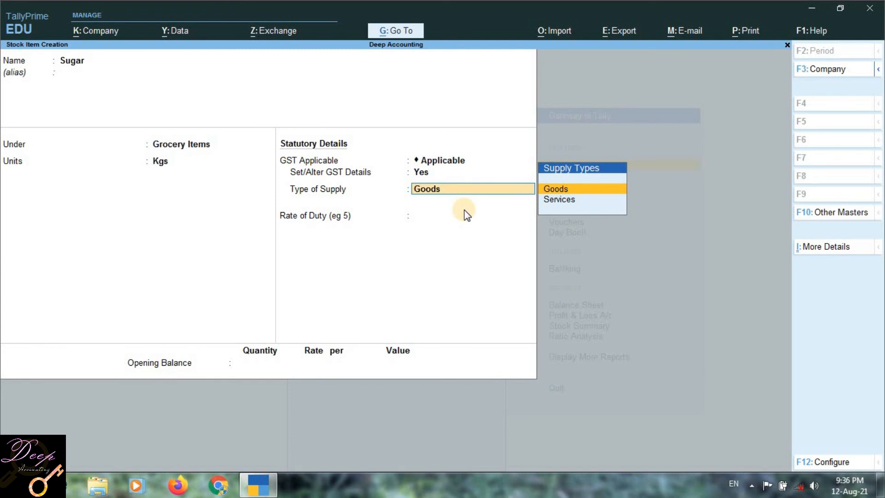
- Keep Sugar's supply type as Goods, set the rate of duty to 0, save without an opening balance, and return to the Gateway of Tally
key("Return")
type("0")
key("Return")
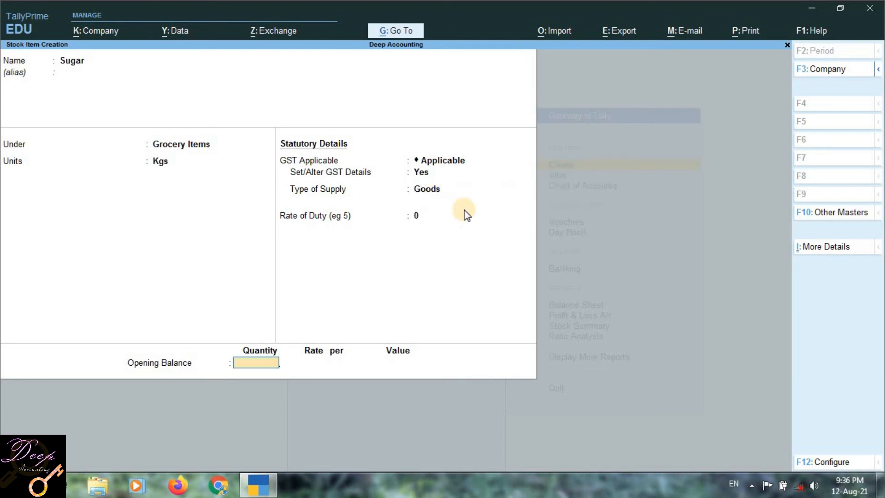
key("Return")
key("Return")
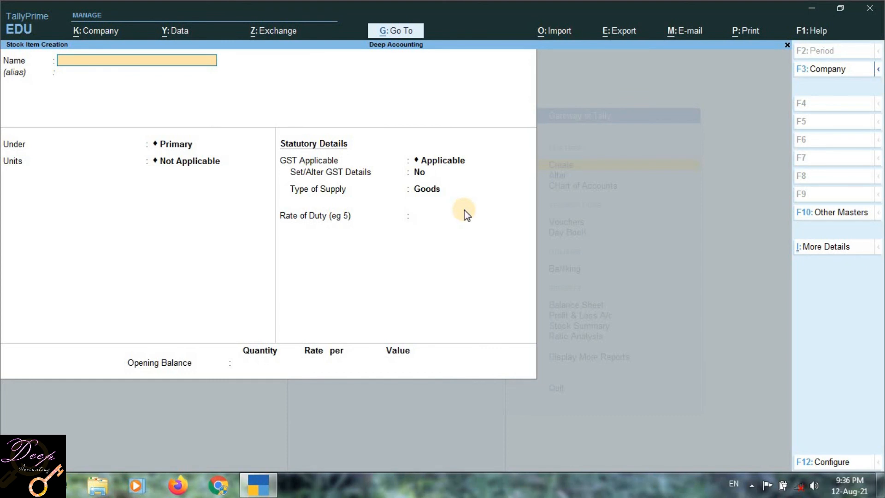
key("Escape")
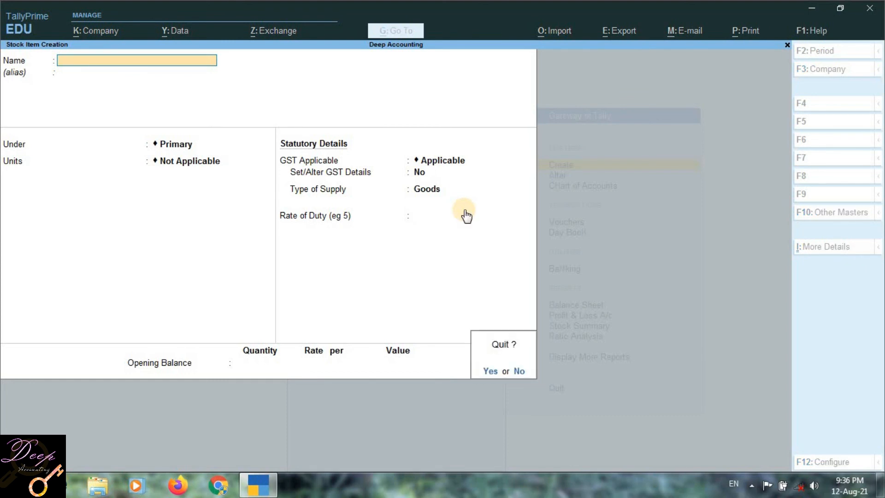
key("y")
key("Escape")
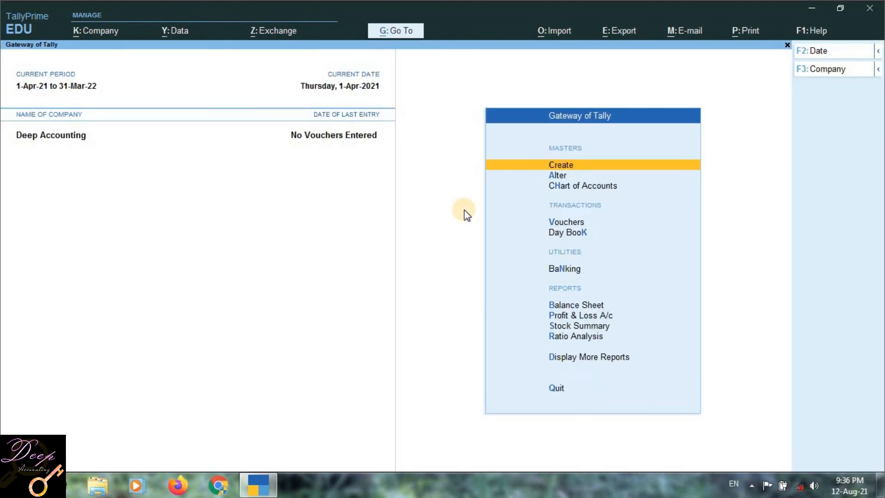
- Check the Stock Summary report, leave it, and open the stock item selection in Inventory Books
left_click(576, 326)
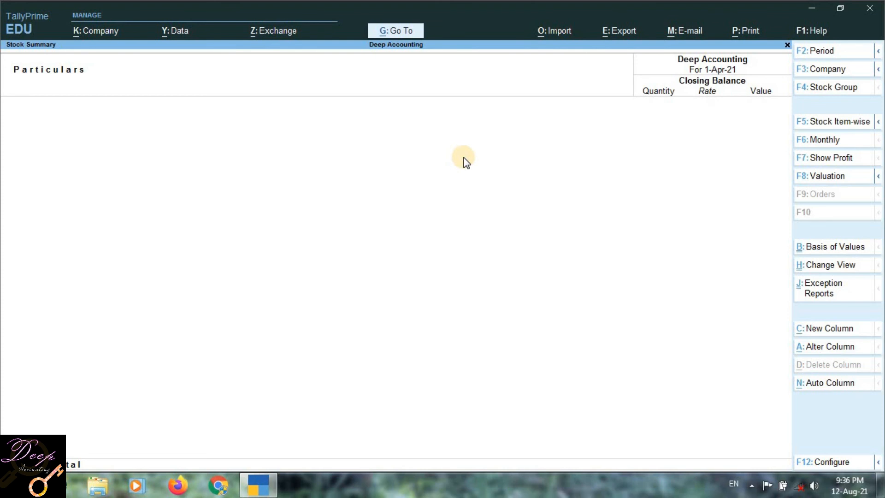
key("Escape")
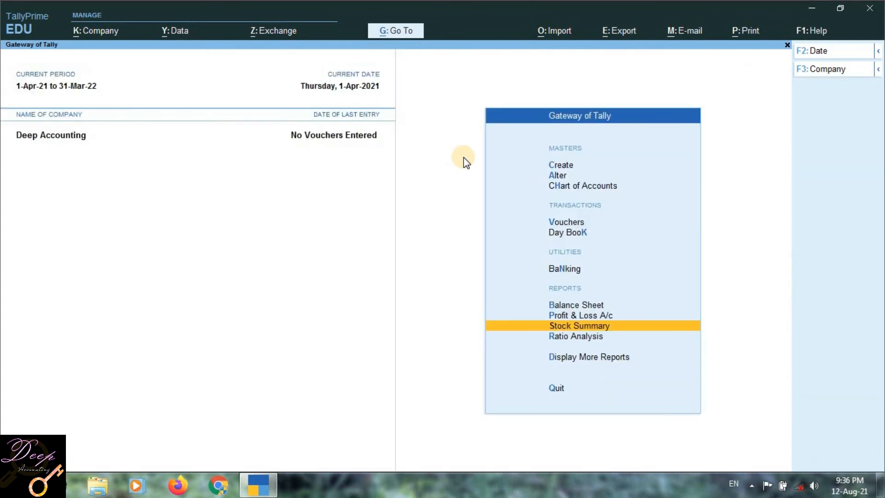
key("d")
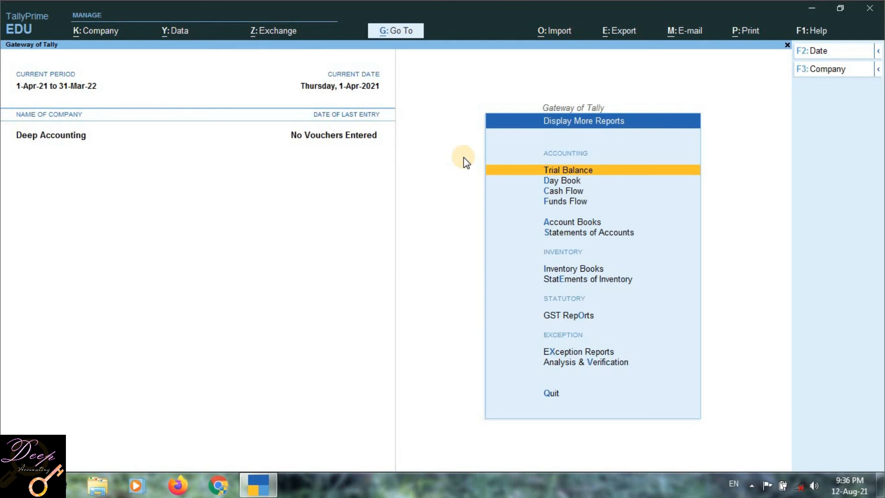
key("Down")
key("Down")
key("Down")
key("Down")
key("Down")
key("Down")
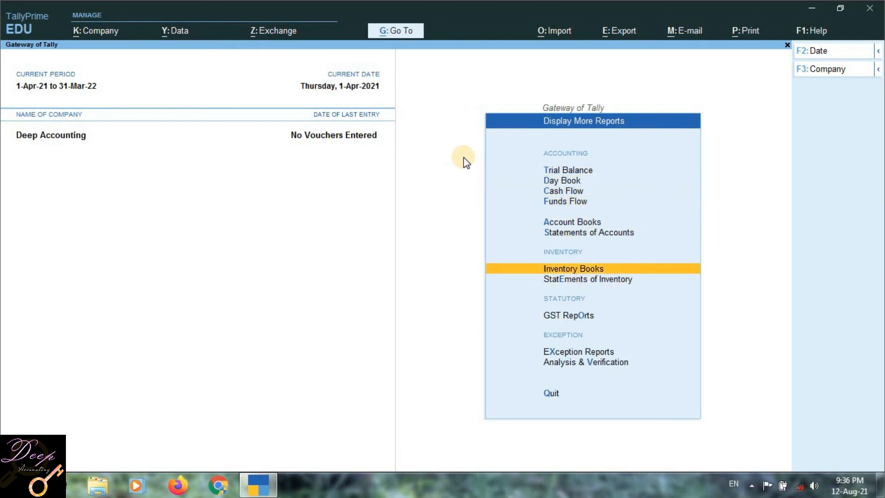
key("Return")
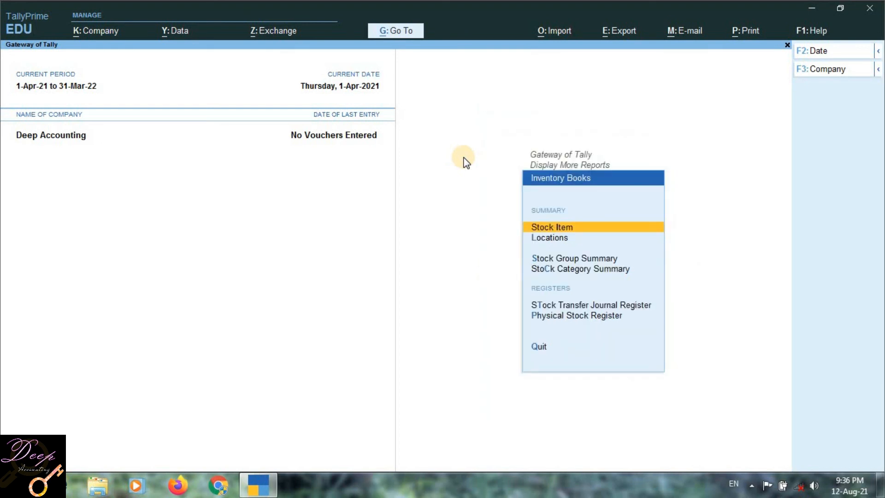
key("Return")
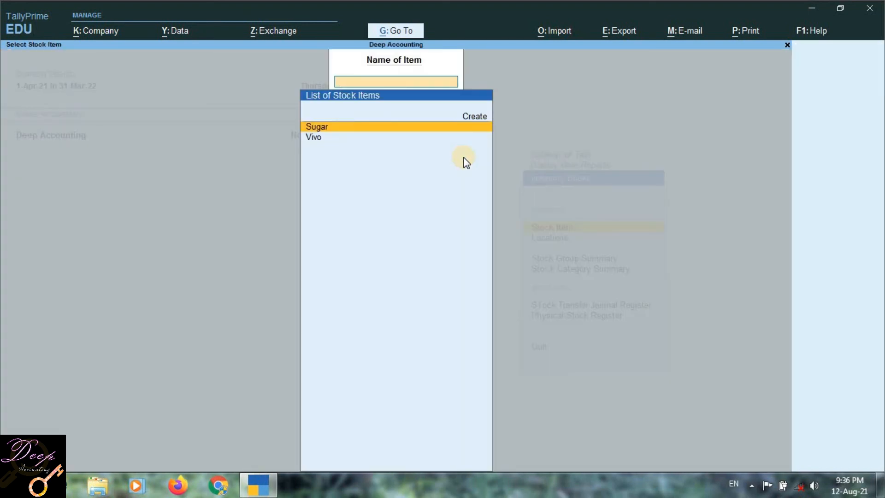
- View the monthly stock summaries of Sugar and Vivo
key("Down")
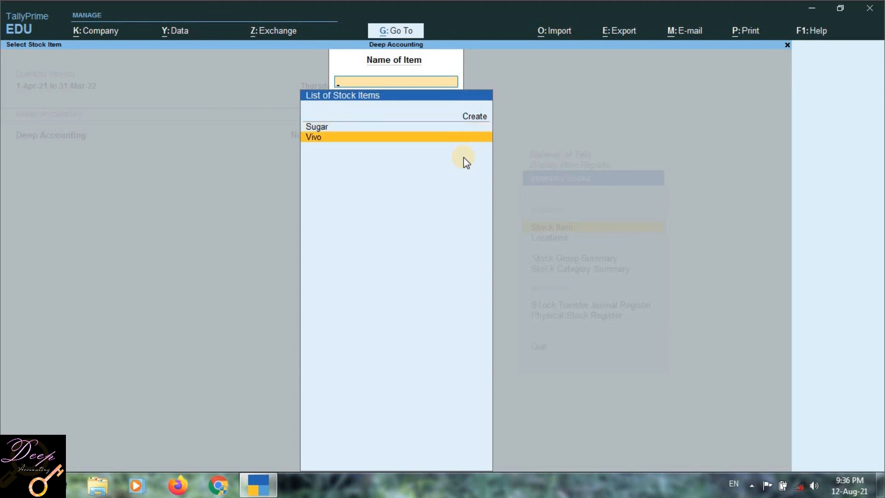
key("Up")
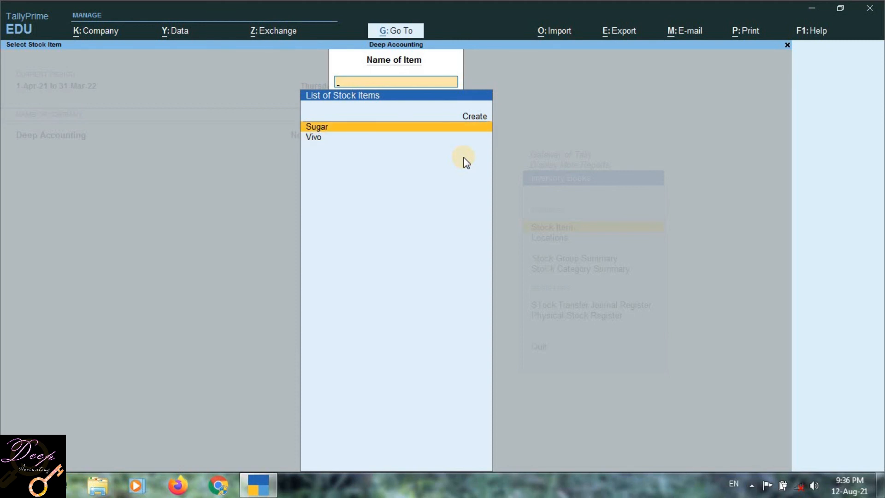
key("Return")
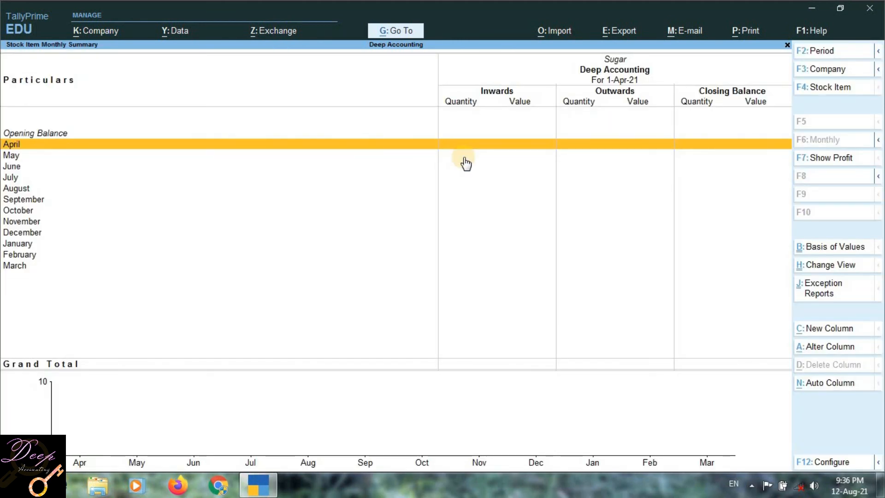
key("Escape")
key("Down")
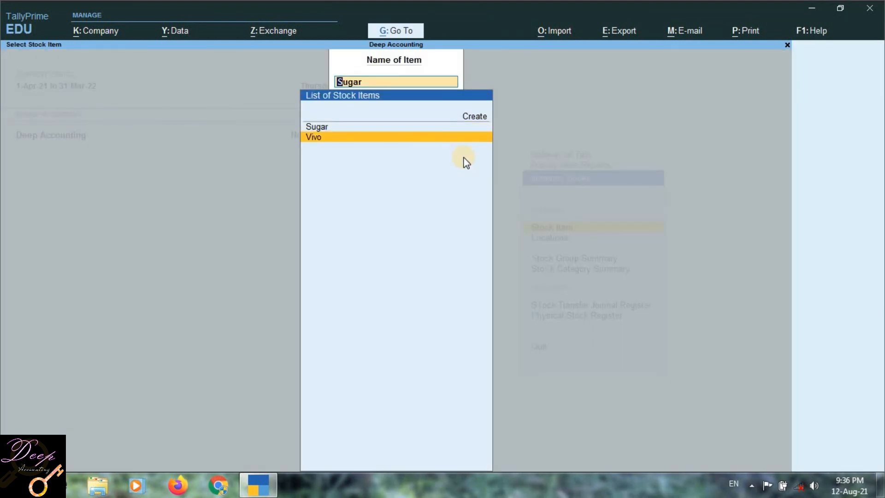
key("Return")
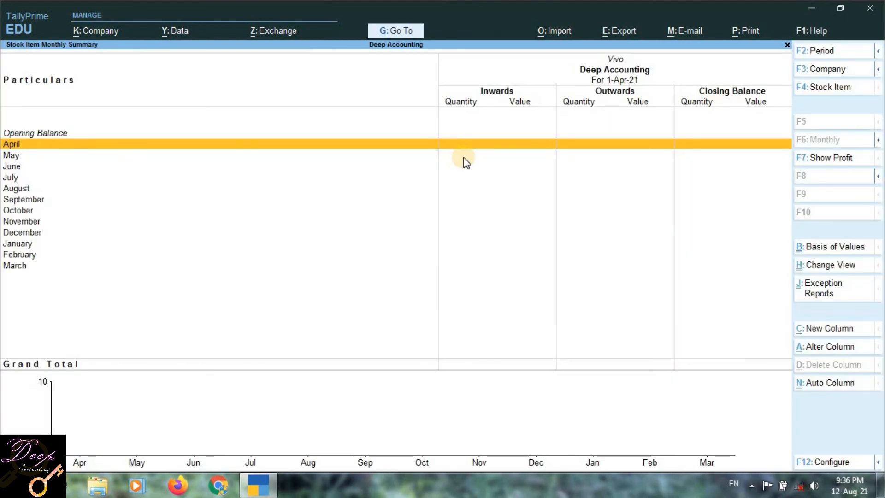
key("Escape")
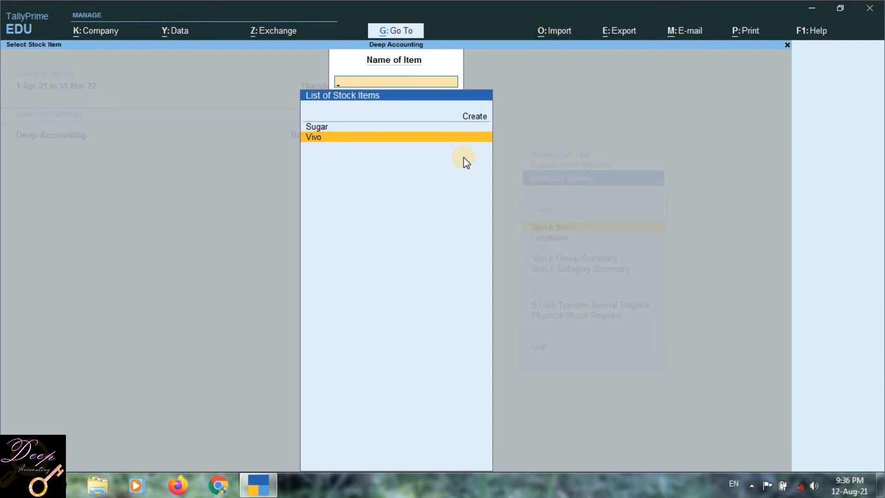
key("Return")
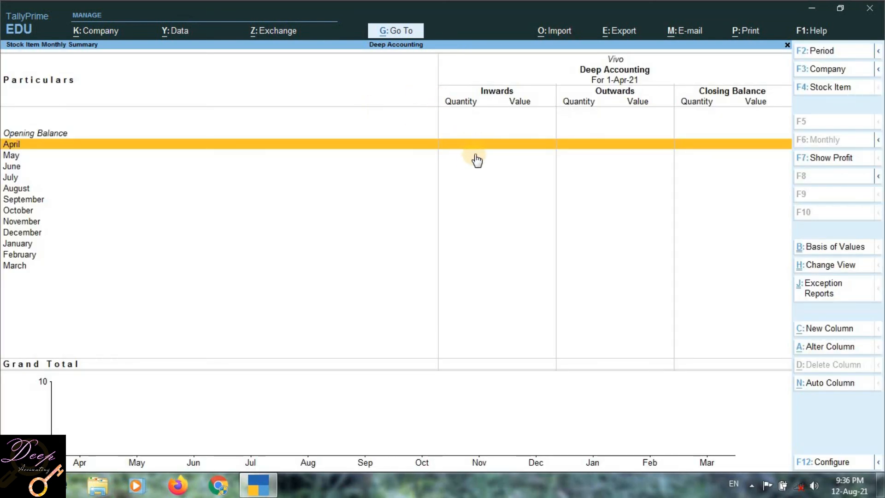